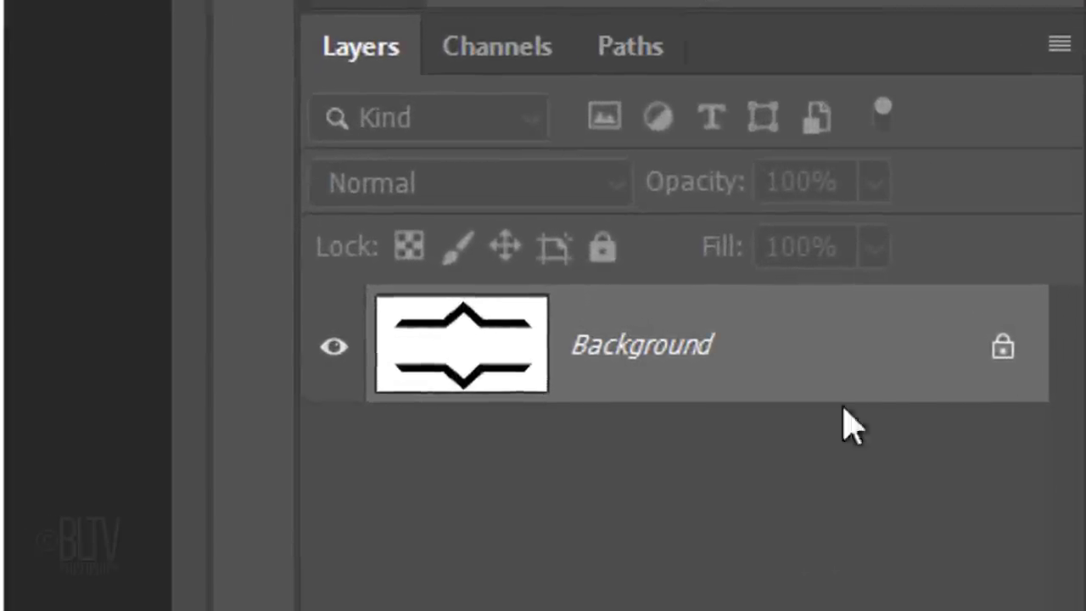
- Unlock the Background into Layer 0 and load the RGB luminosity to clear the white
left_click(1003, 346)
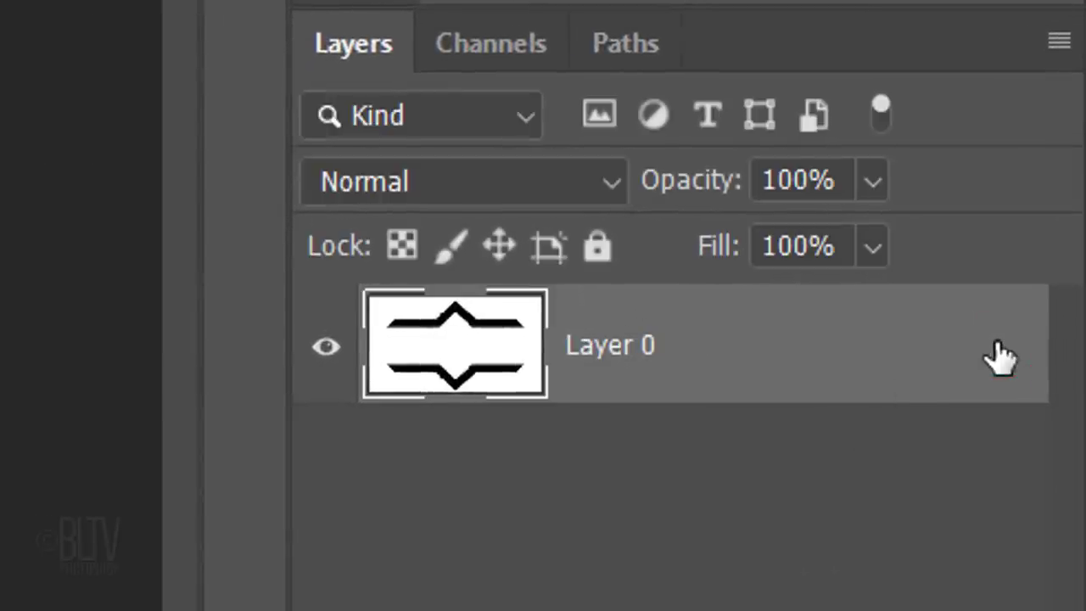
left_click(496, 48)
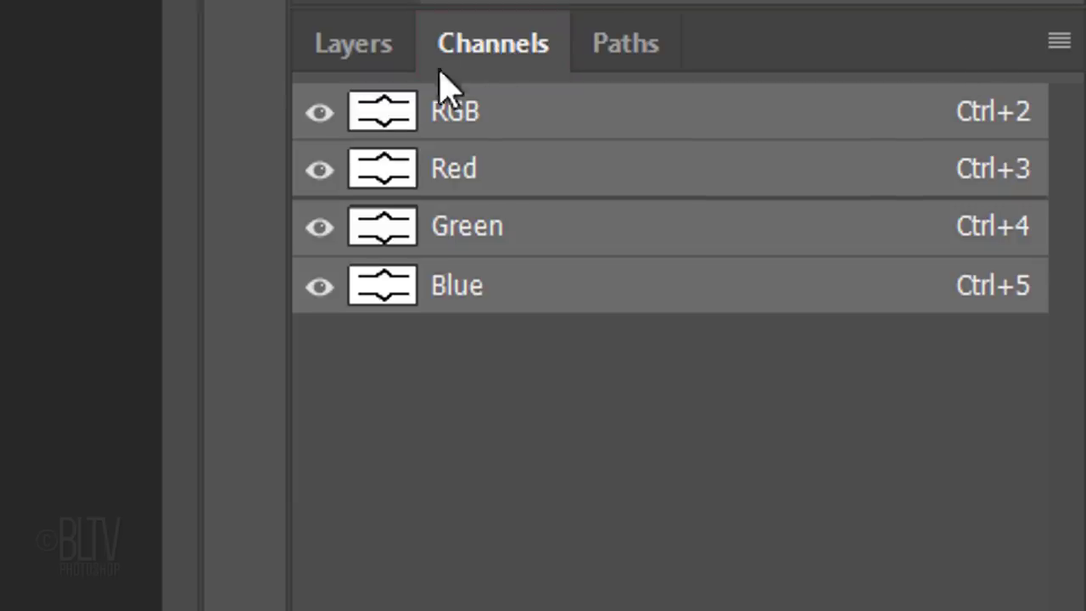
left_click(376, 117, "ctrl")
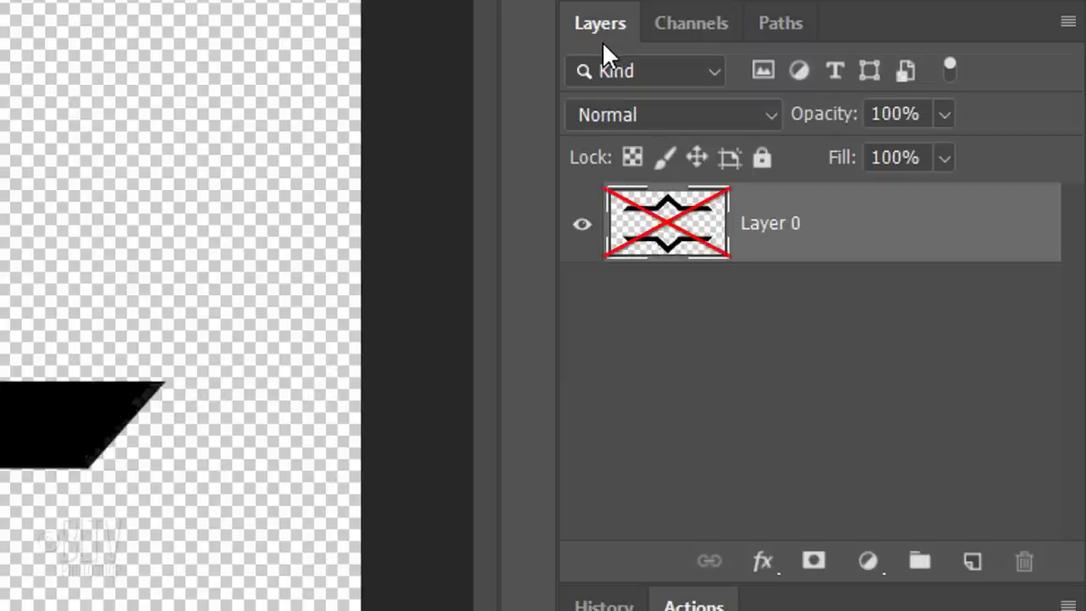
- Hide the bars Layer 0 and create a new Layer 1 below it, filled with white
left_click(582, 226)
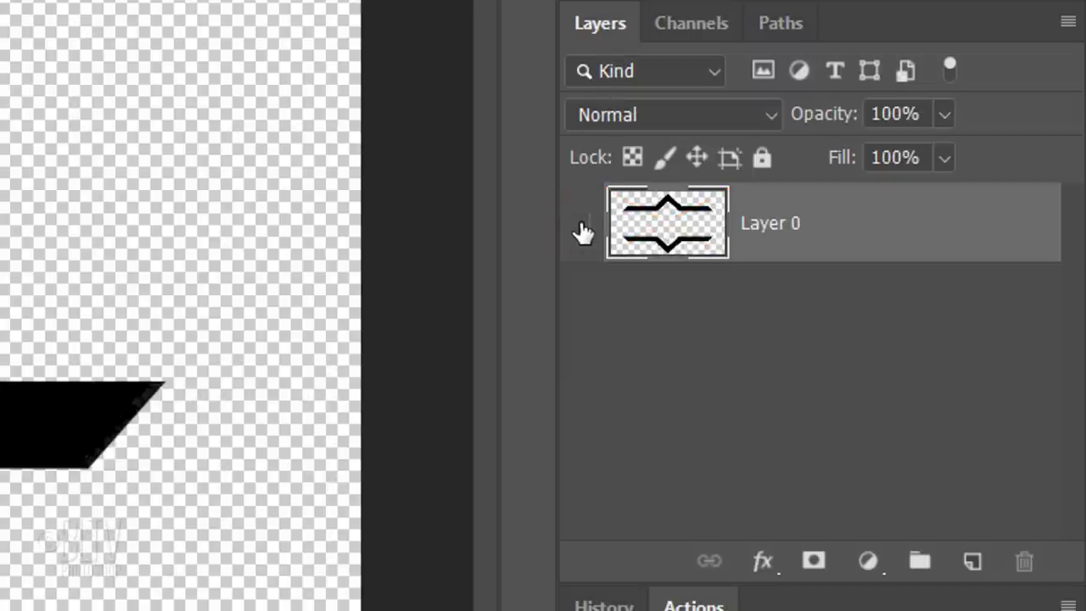
left_click(582, 227)
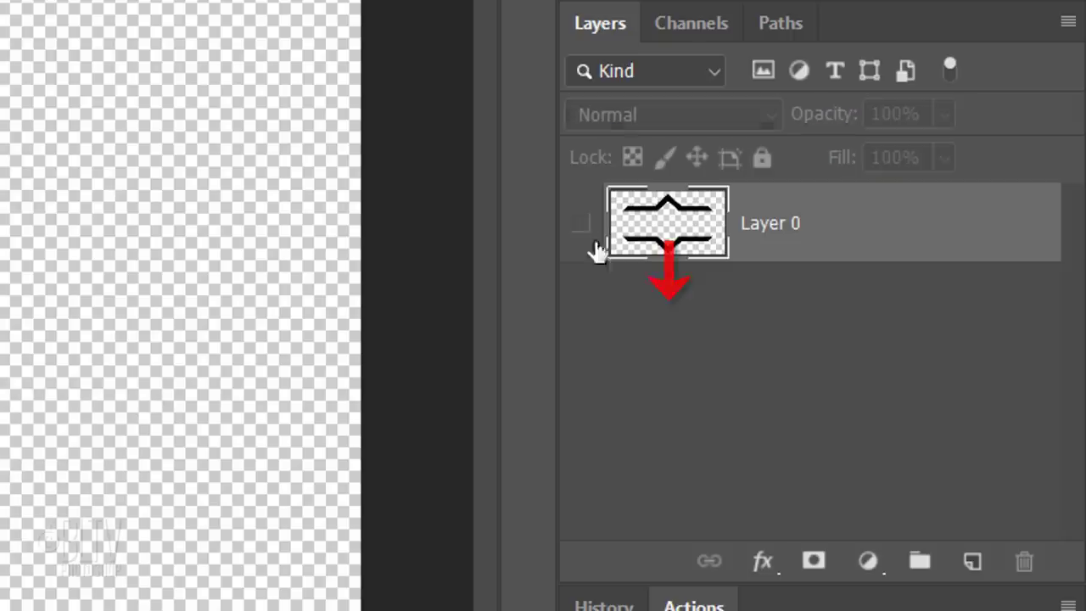
left_click(971, 563, "ctrl")
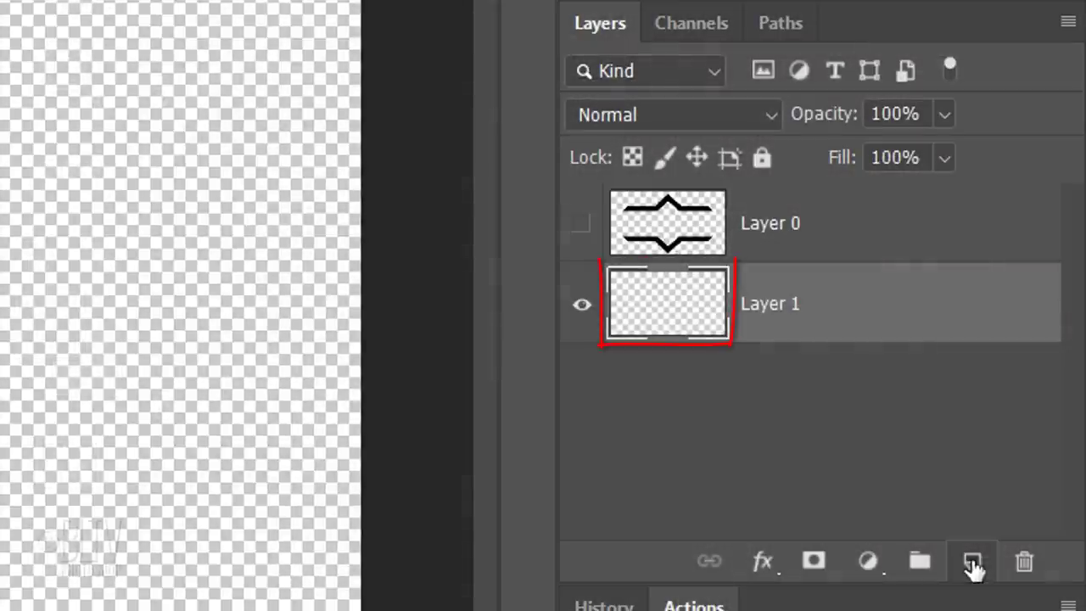
key("ctrl+Delete")
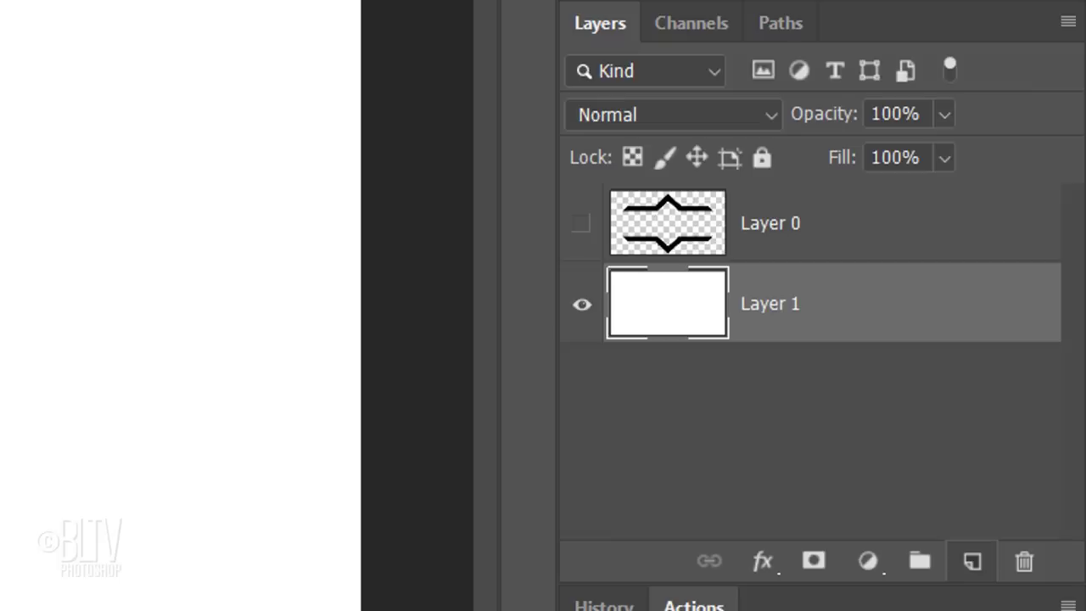
- Add a Gradient Overlay to Layer 1, changing its white stop to 50% brightness grey
double_click(670, 314)
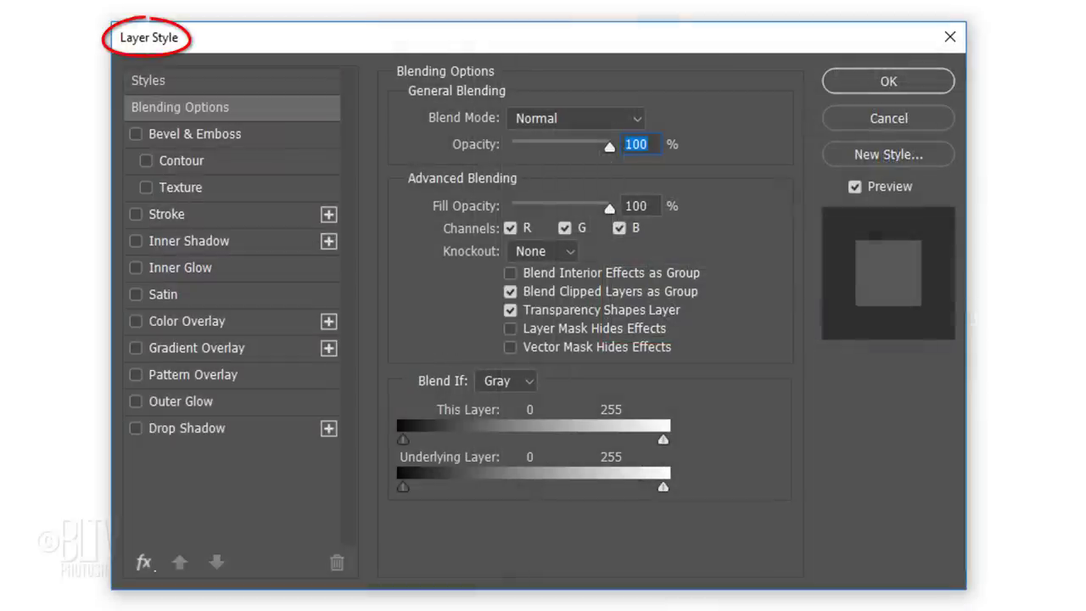
left_click(191, 346)
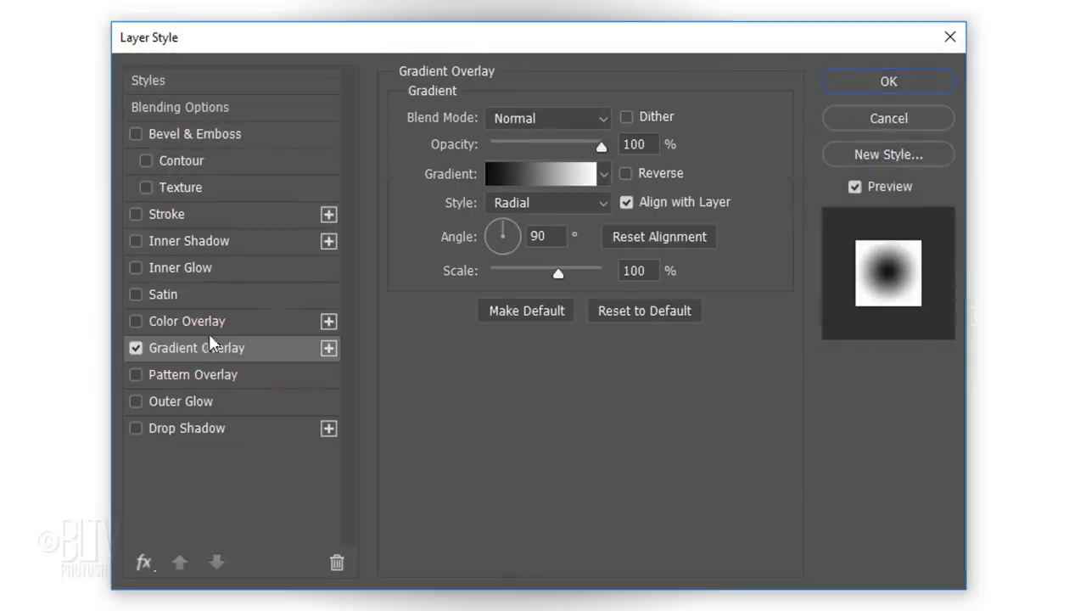
left_click(521, 168)
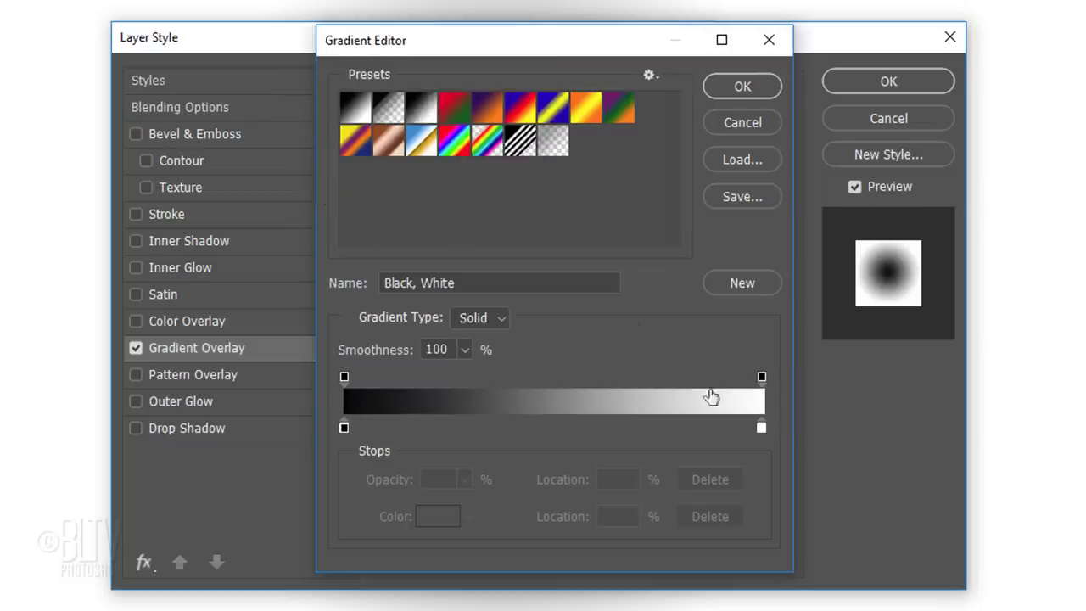
left_click(761, 427)
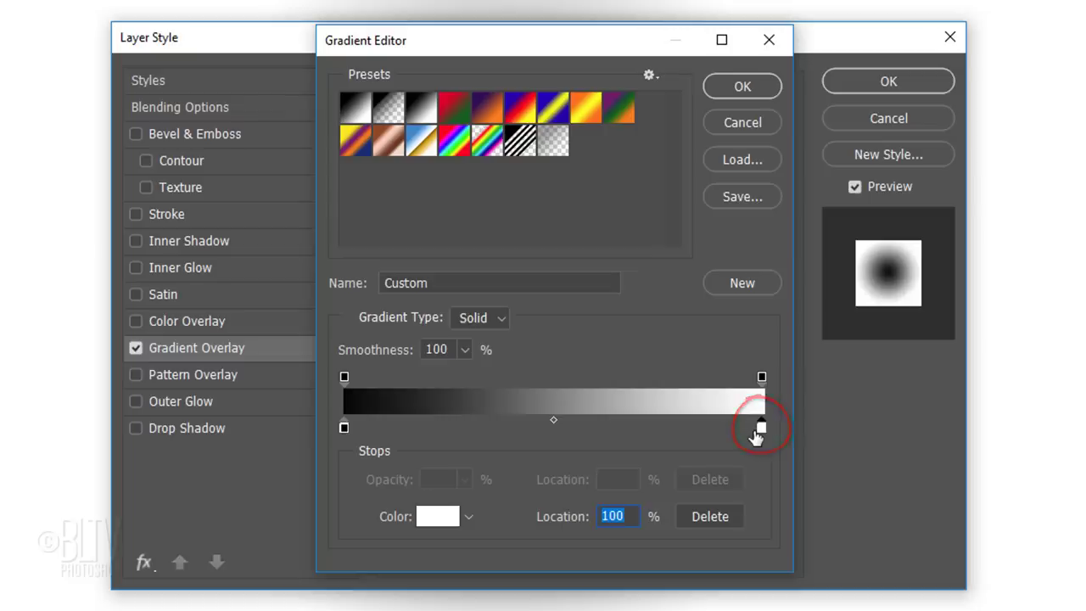
left_click(438, 517)
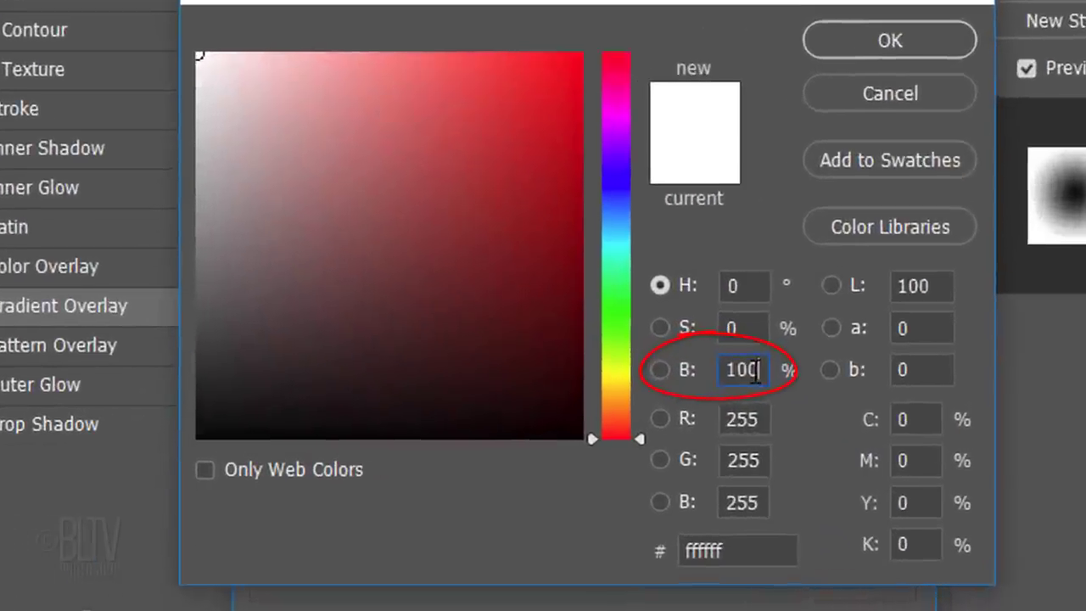
double_click(665, 392)
type("50")
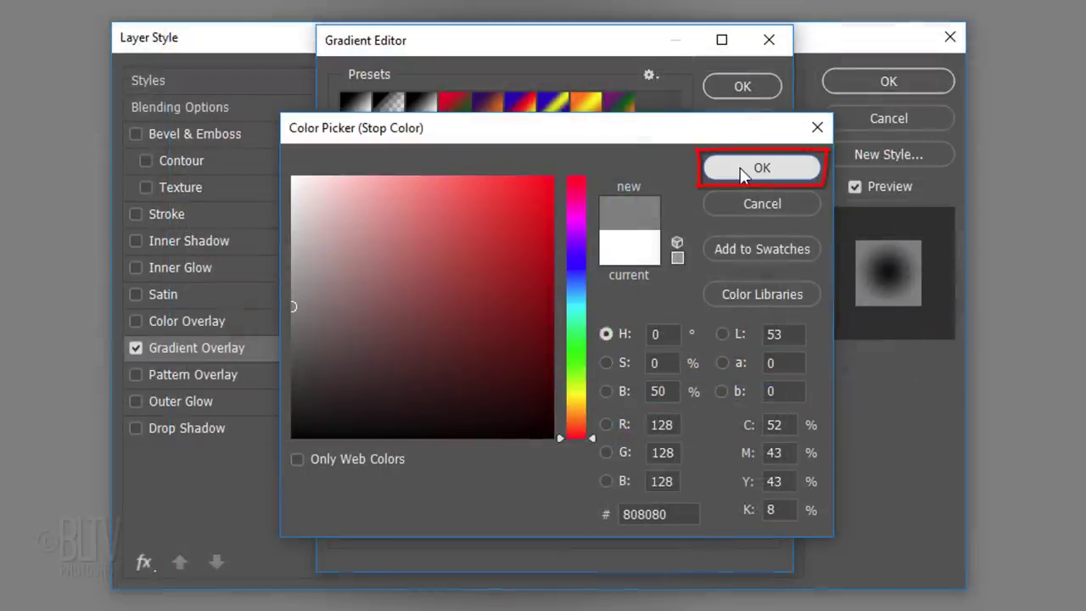
left_click(740, 167)
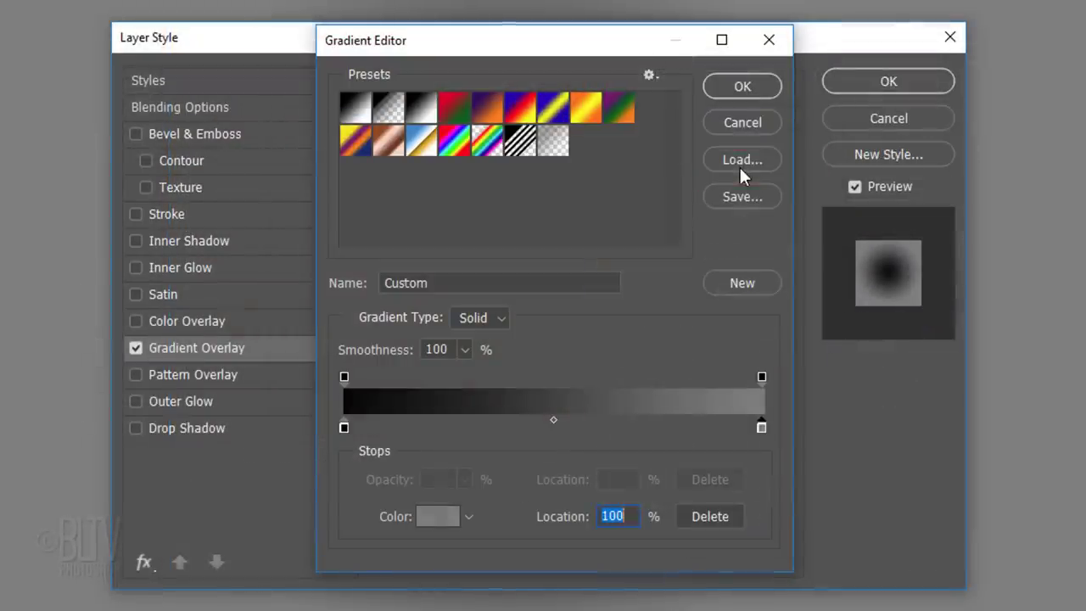
left_click(741, 86)
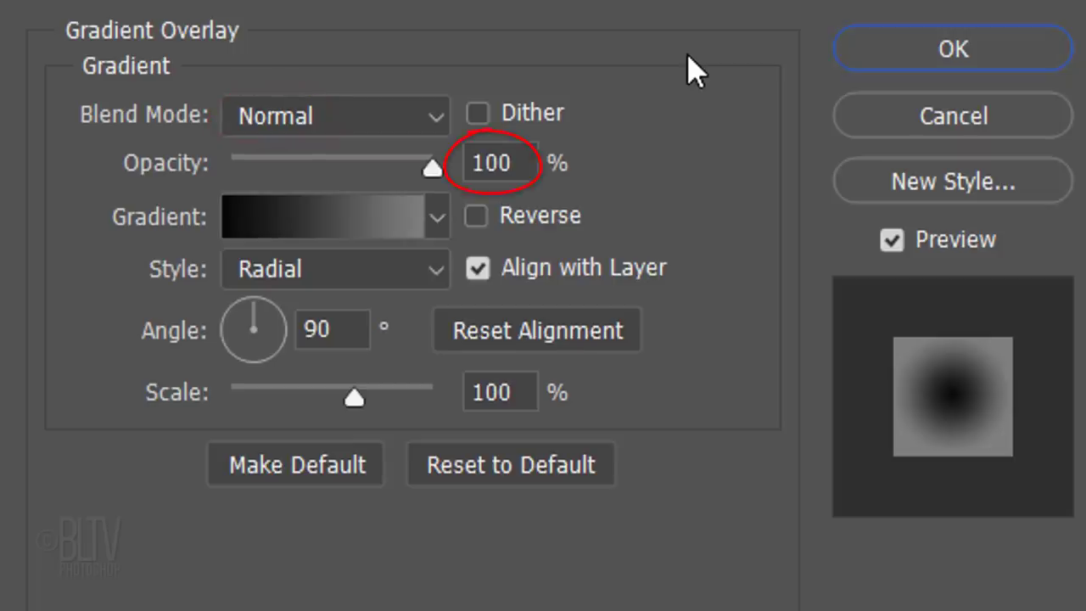
- Set the Gradient Overlay to Reverse, Radial style and 110% scale, and apply it
left_click(477, 218)
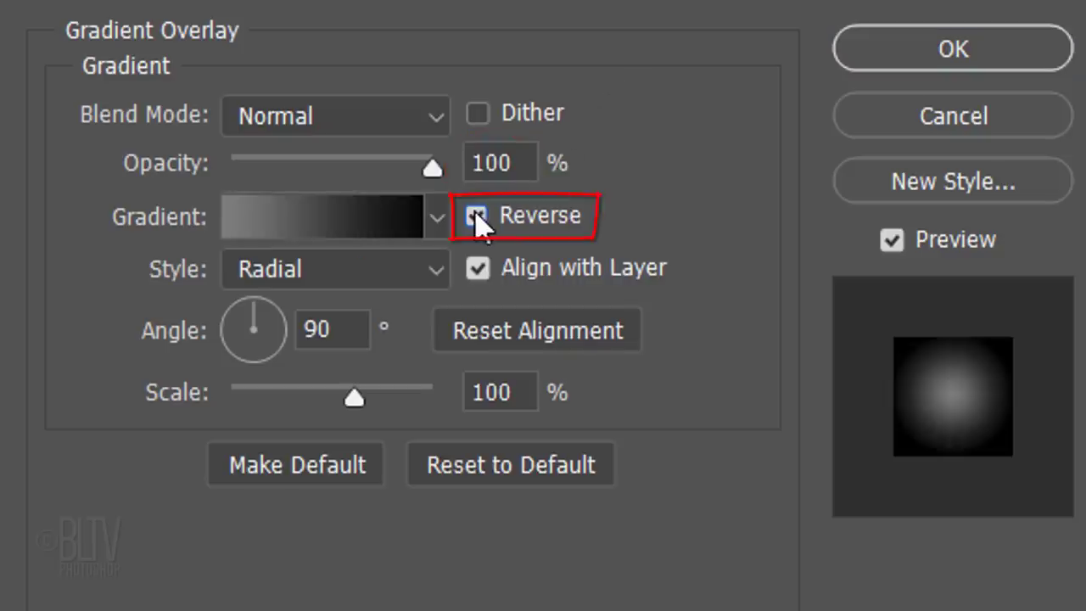
left_click(370, 273)
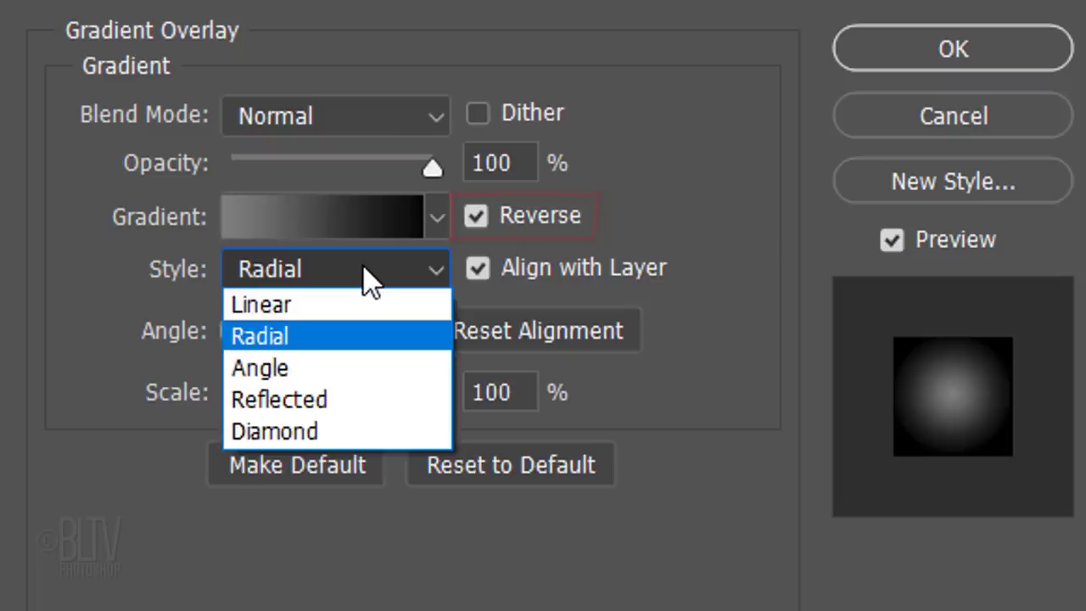
left_click(364, 268)
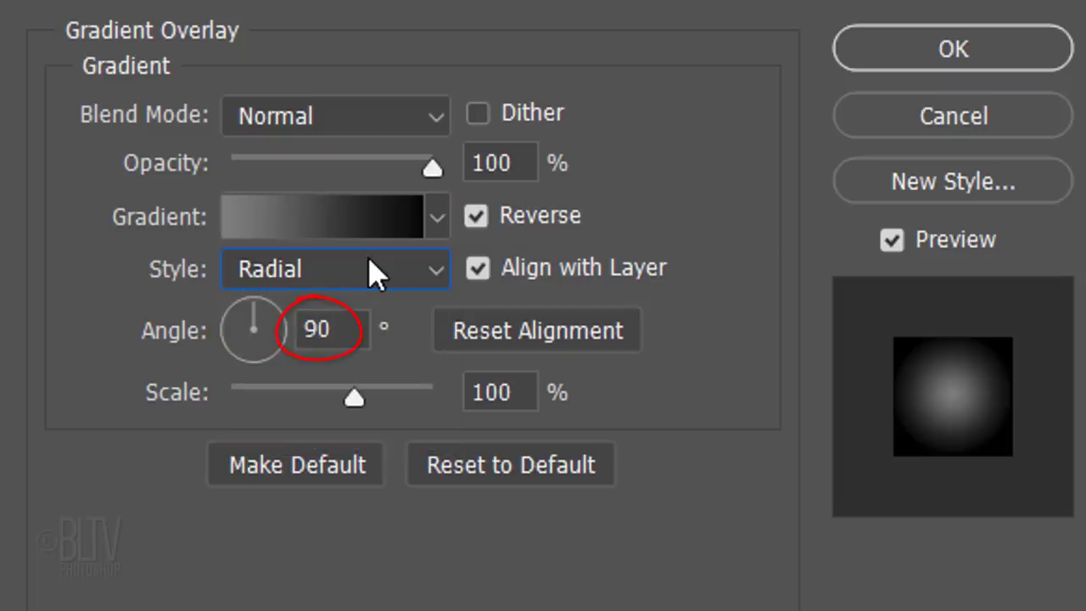
left_click(476, 392)
type("1")
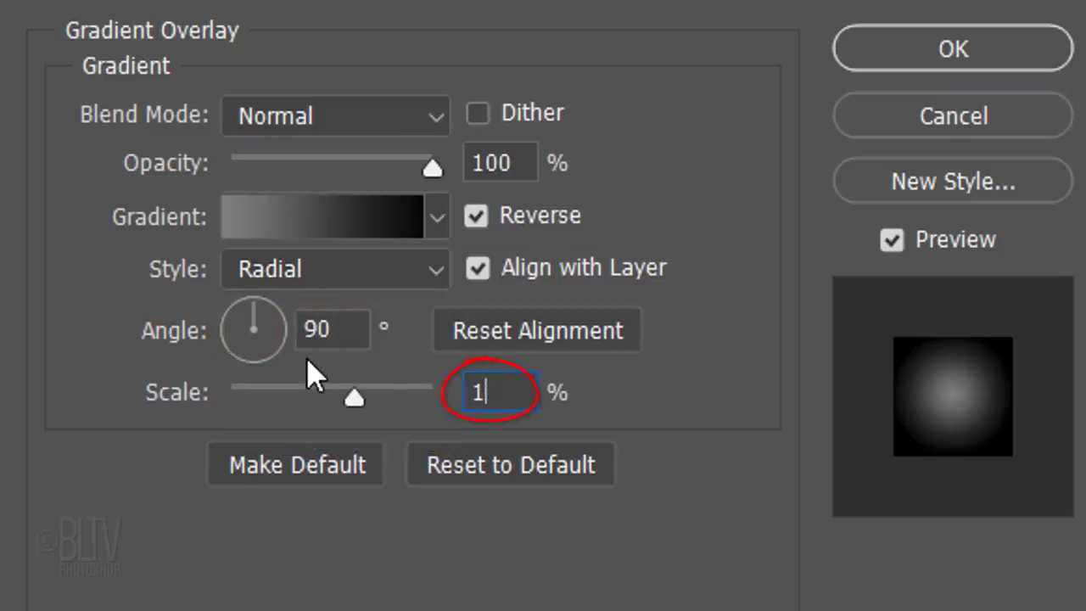
type("10")
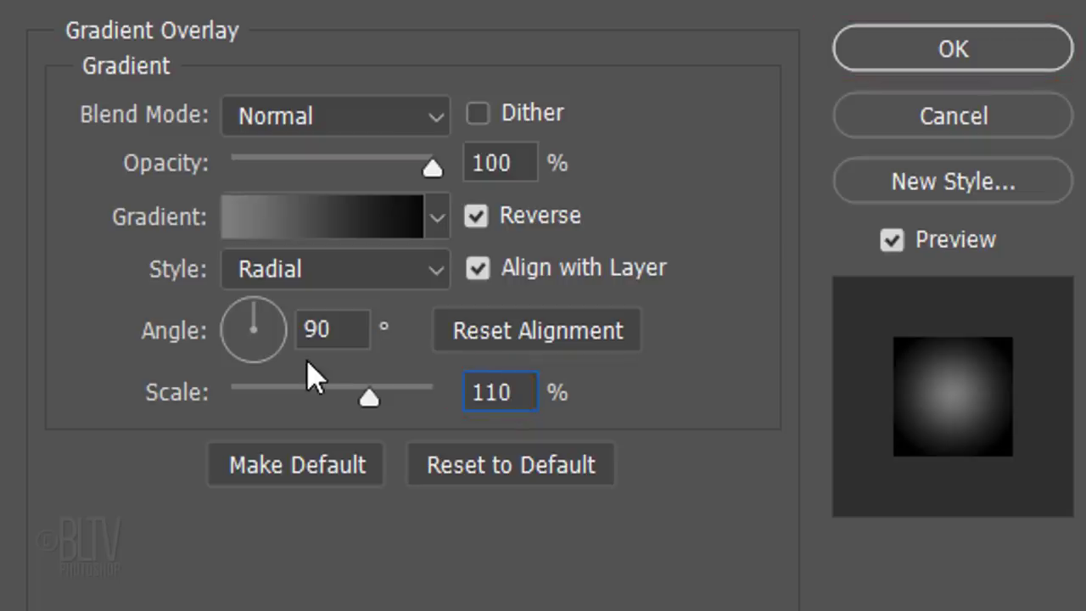
key("Return")
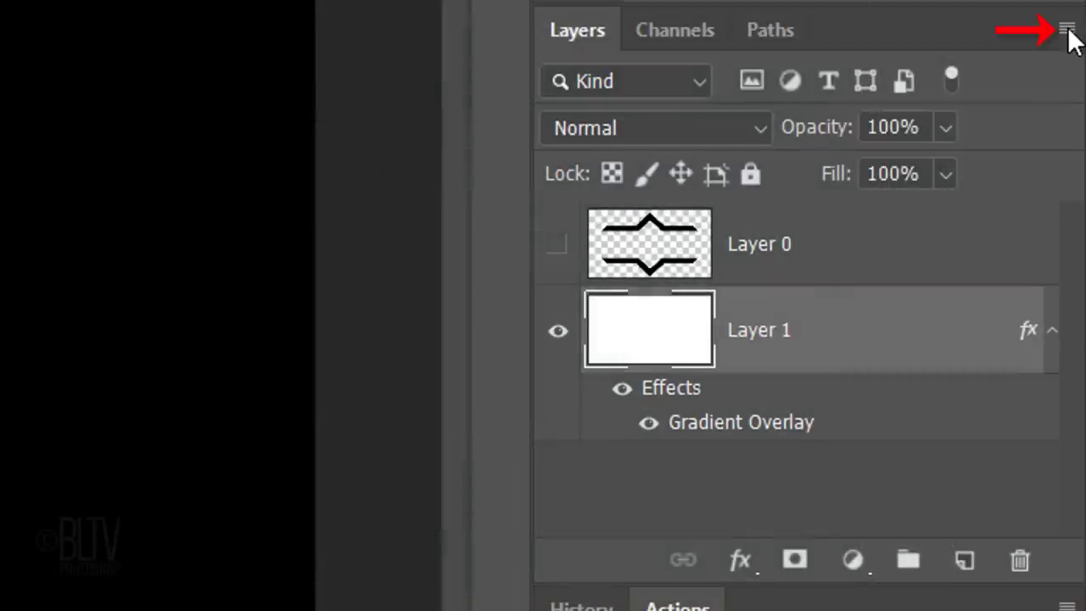
- Convert Layer 1 to a smart object via the Layers panel menu
left_click(1067, 30)
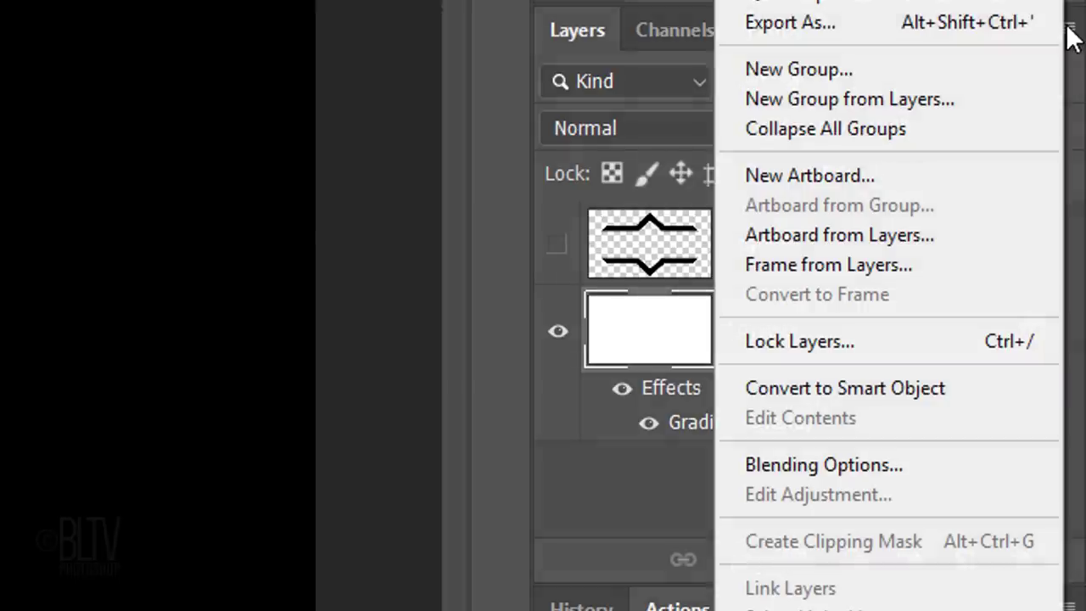
left_click(789, 388)
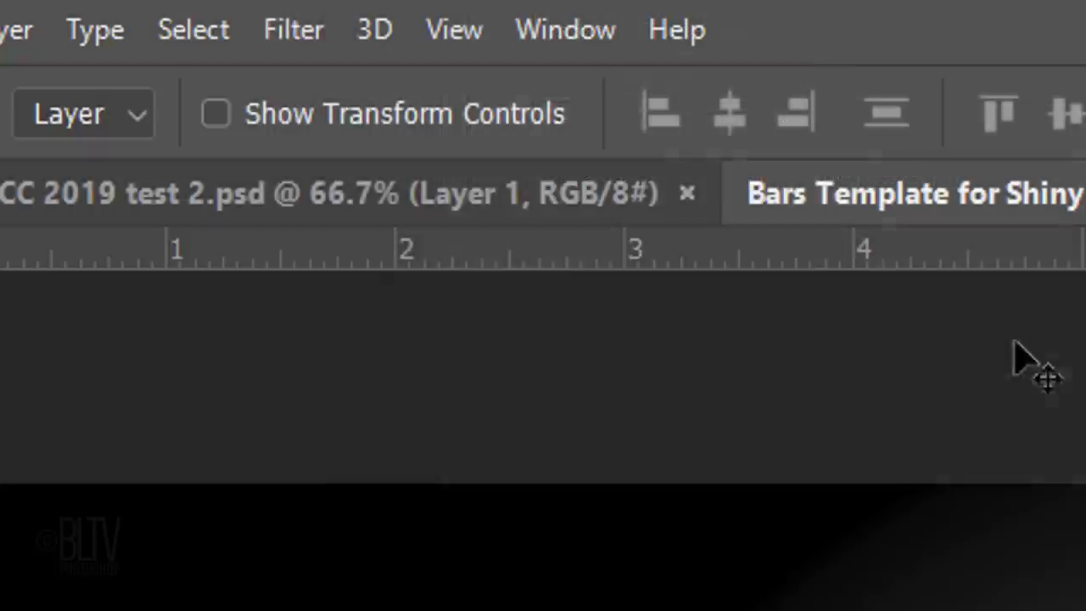
- Apply a Filter Gallery Glass filter: Tiny Lens, Distortion 20, Smoothness 1, Scaling 60
left_click(294, 31)
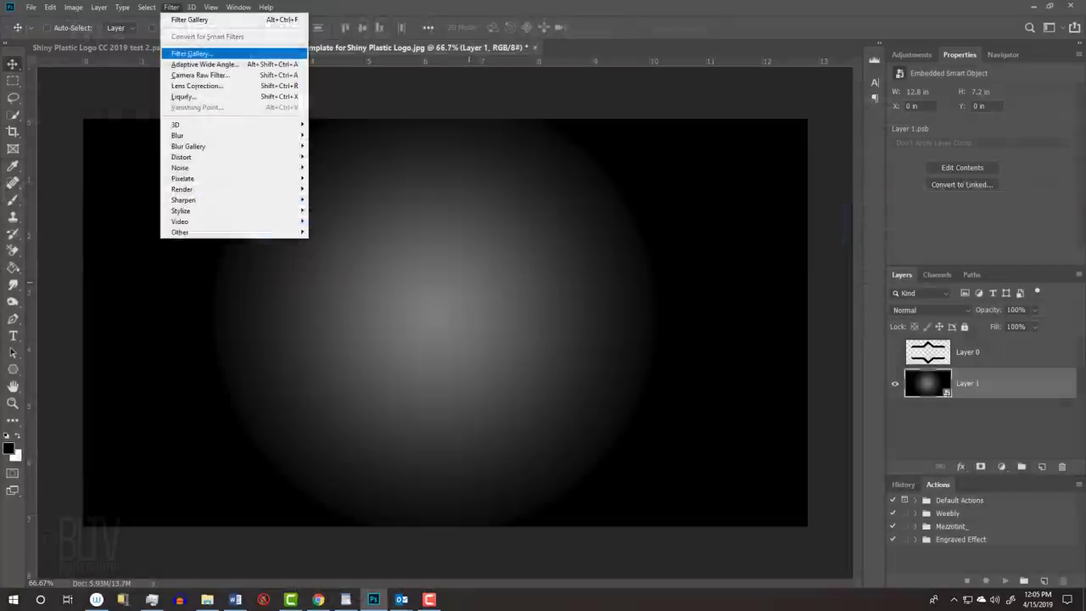
left_click(378, 221)
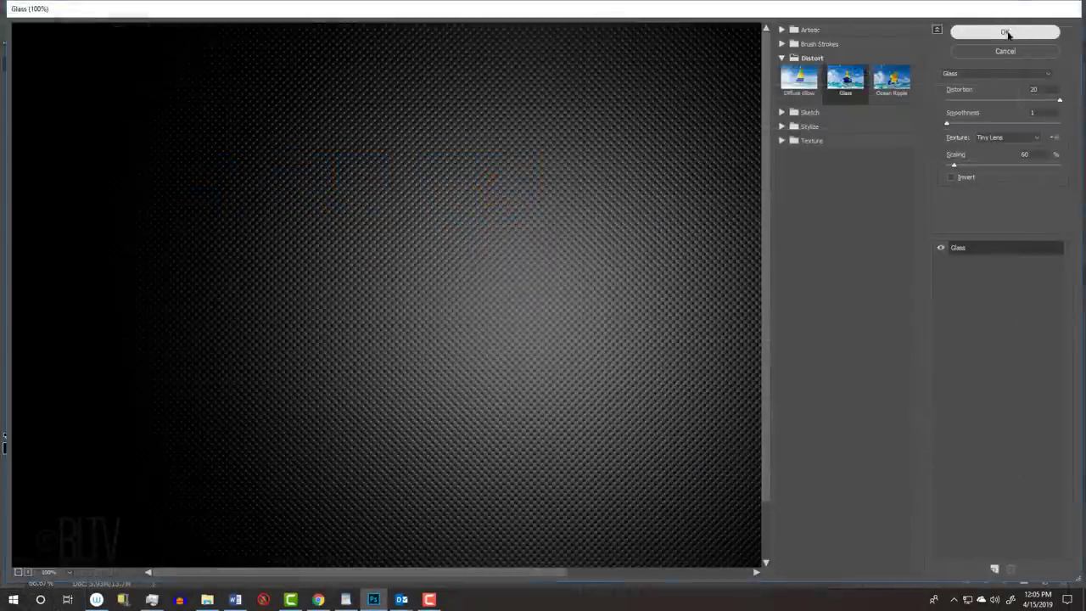
left_click(853, 49)
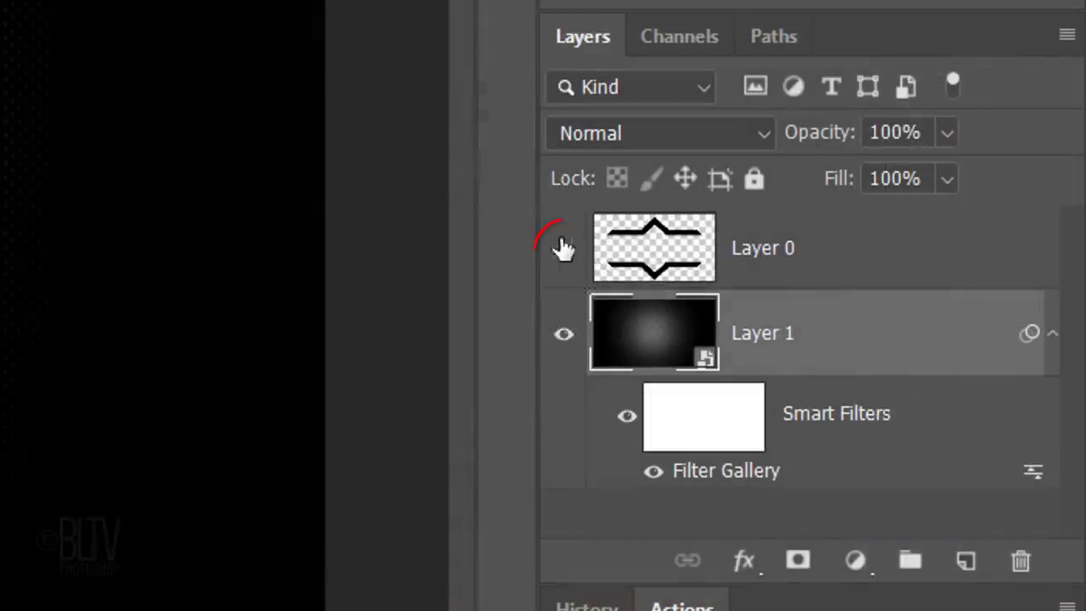
- Show Layer 0, hide Layer 1, and create a new empty Layer 2 above the background
left_click(894, 353)
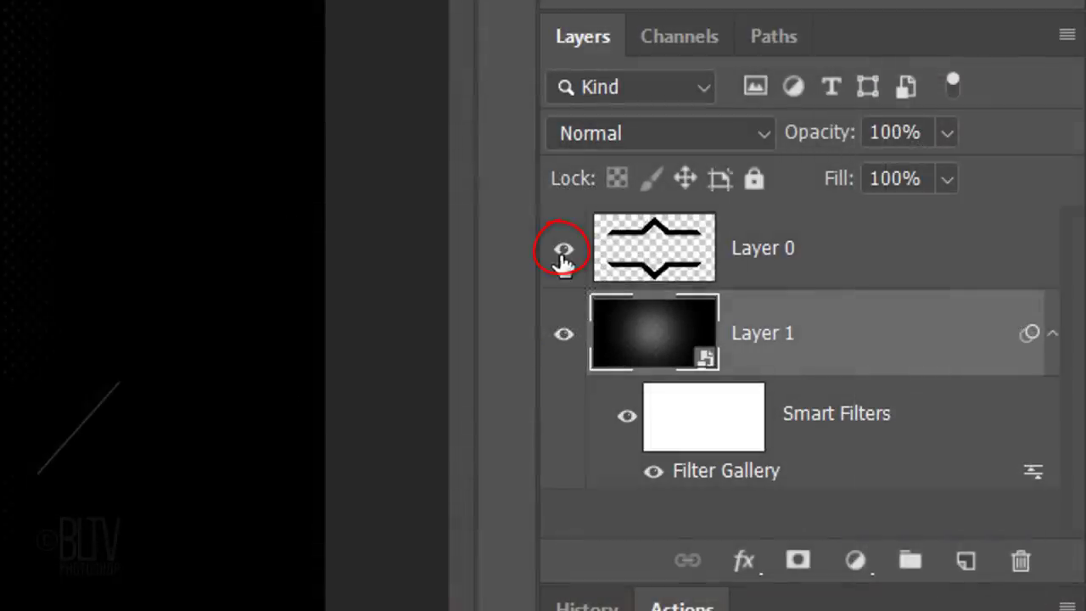
left_click(564, 336)
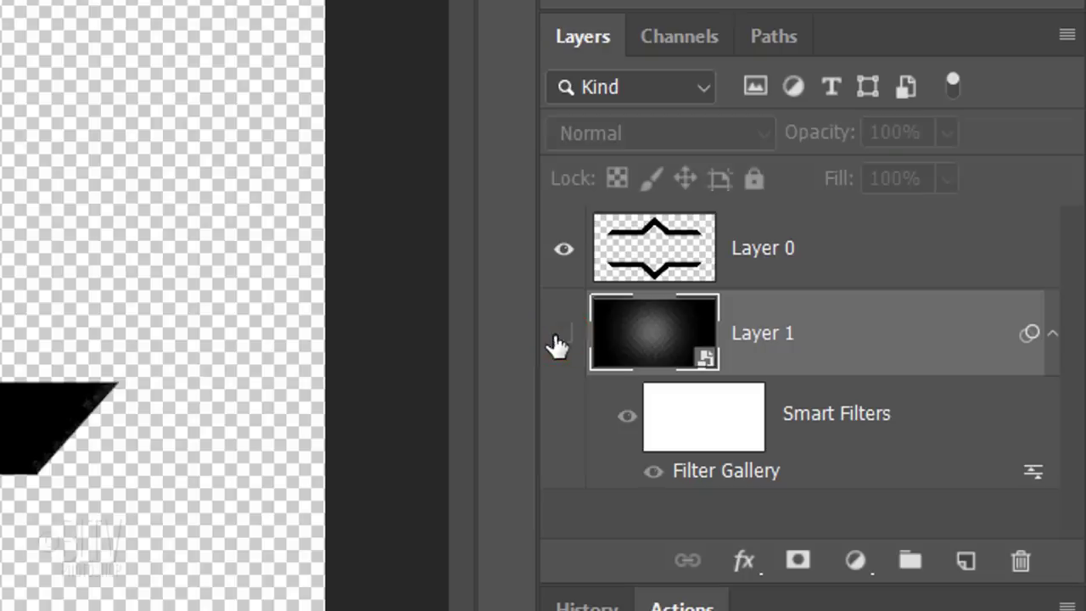
left_click(965, 561)
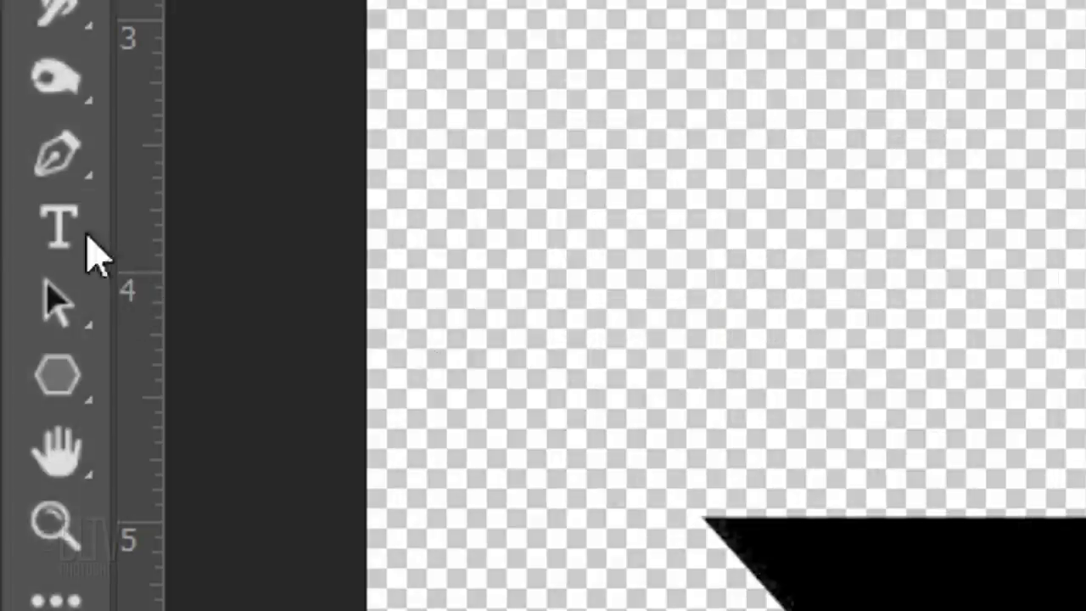
- Set up the Horizontal Type Tool with the Alfarn font at 250 pt
left_click(100, 247)
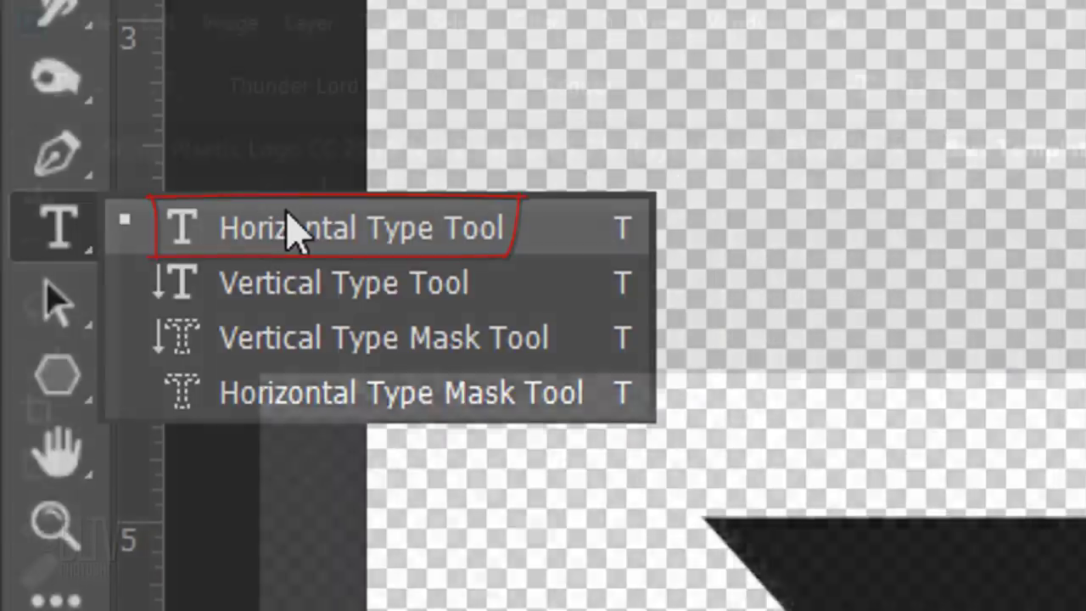
left_click(293, 229)
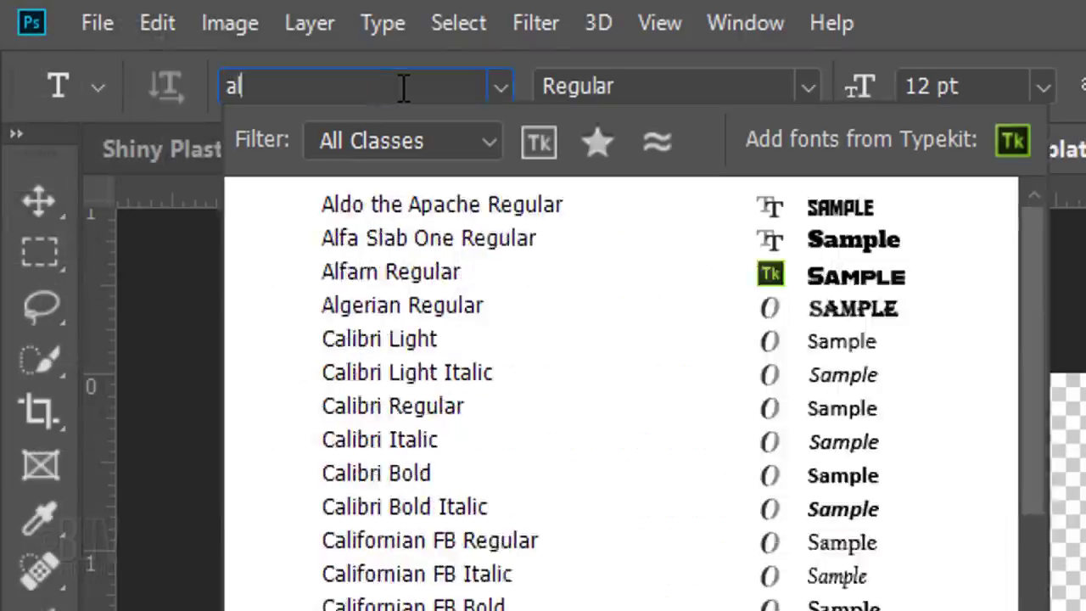
type("farn")
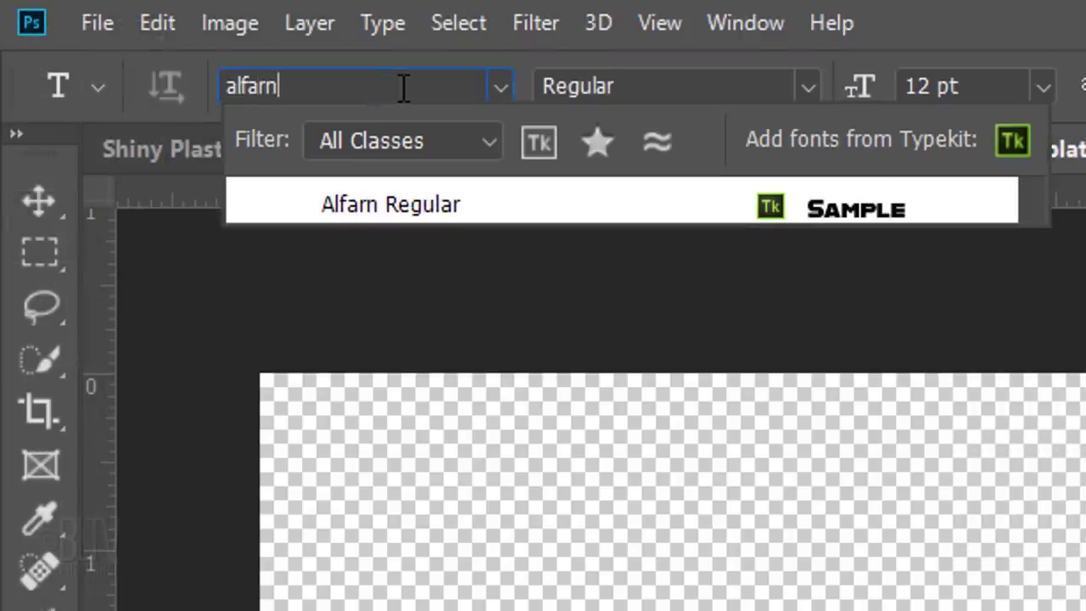
left_click(392, 207)
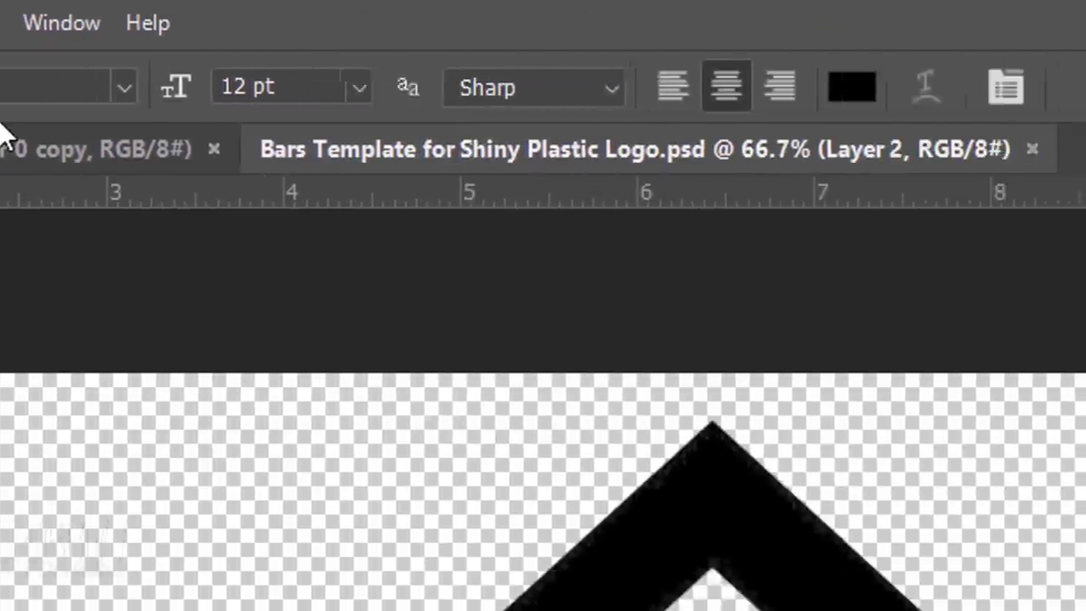
left_click(725, 86)
key("BackSpace")
key("BackSpace")
key("BackSpace")
key("BackSpace")
key("BackSpace")
type("250")
key("Return")
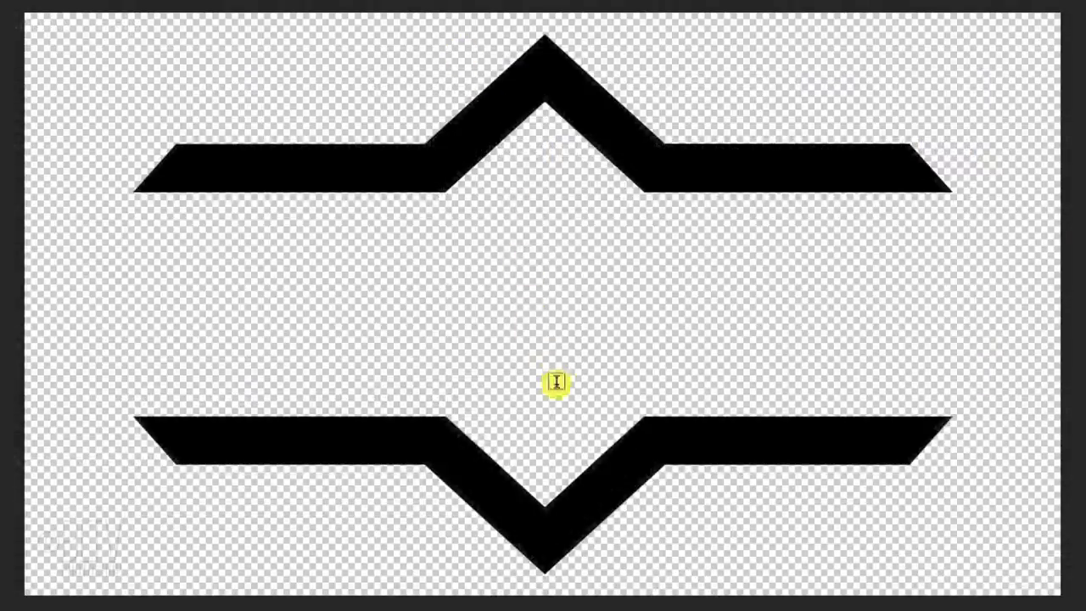
- Type LOGO mid-canvas and tighten the kerning between the L and O
left_click(551, 399)
type("LOGO")
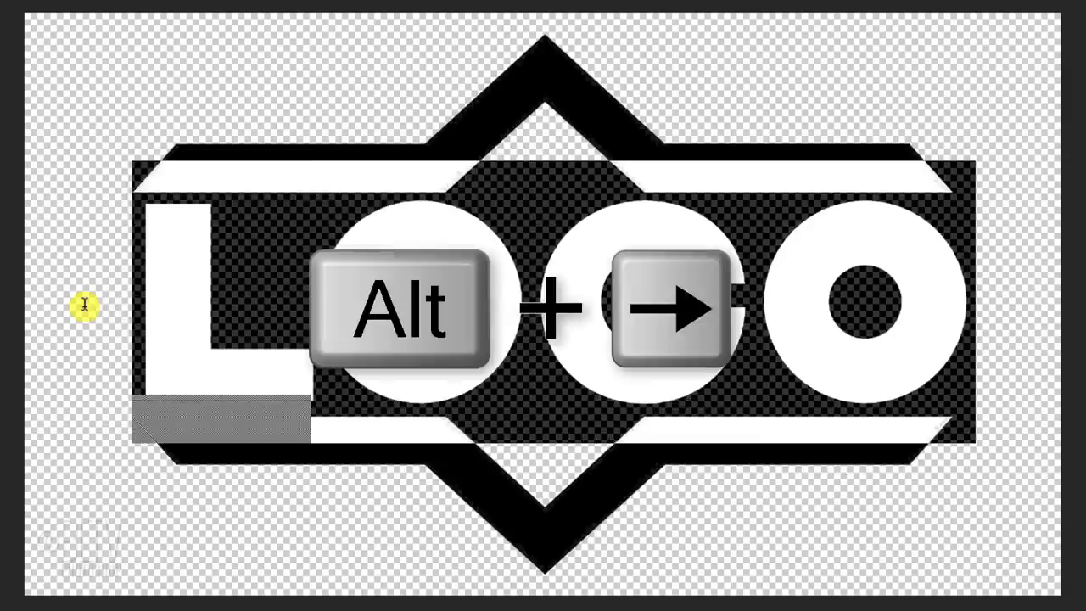
key("alt+Left")
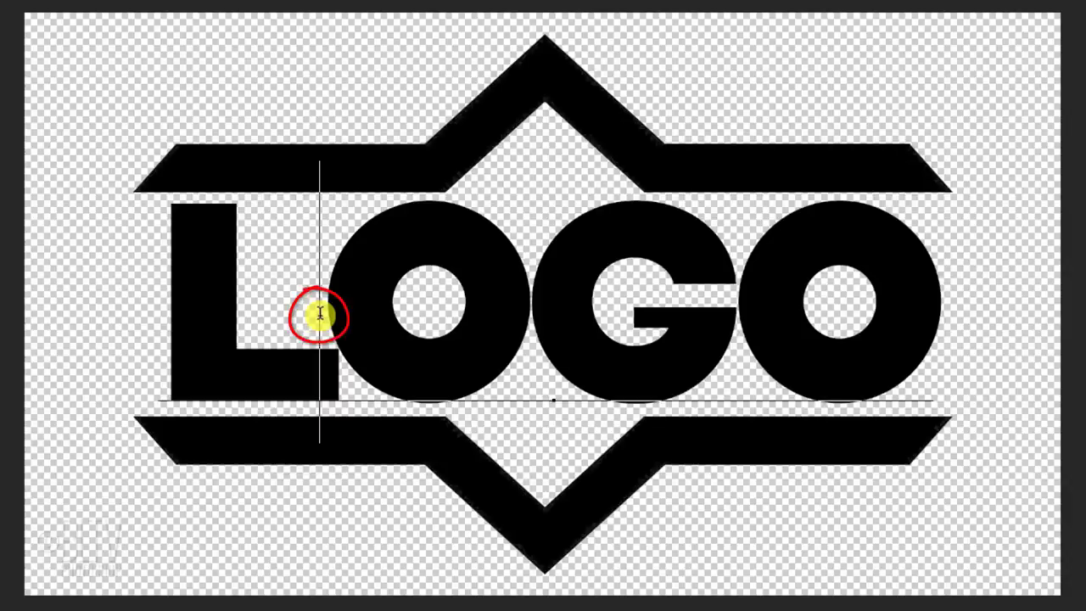
key("alt+Left")
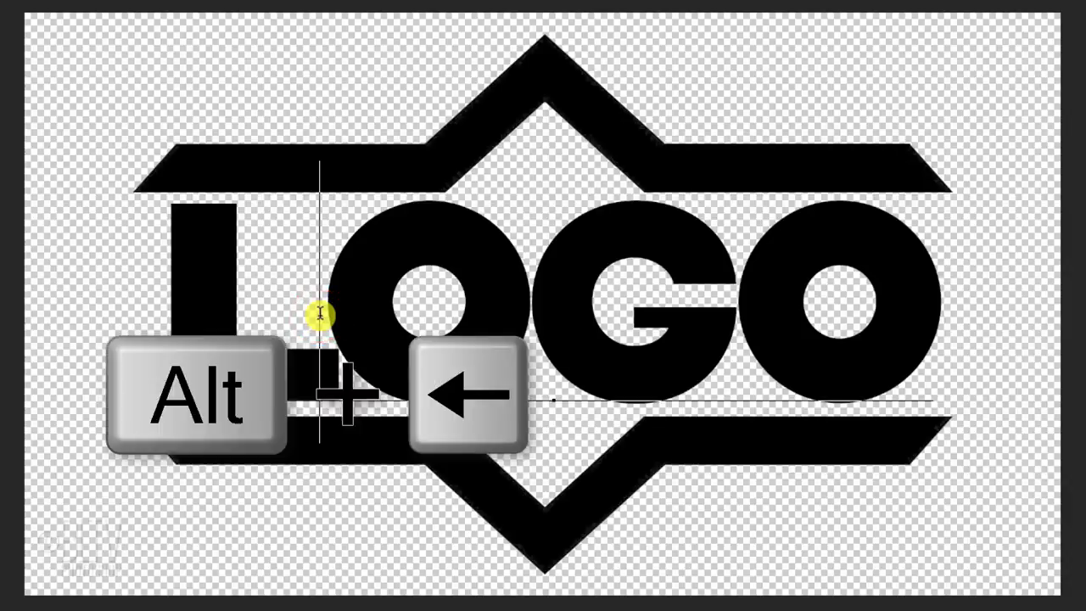
key("alt+Left")
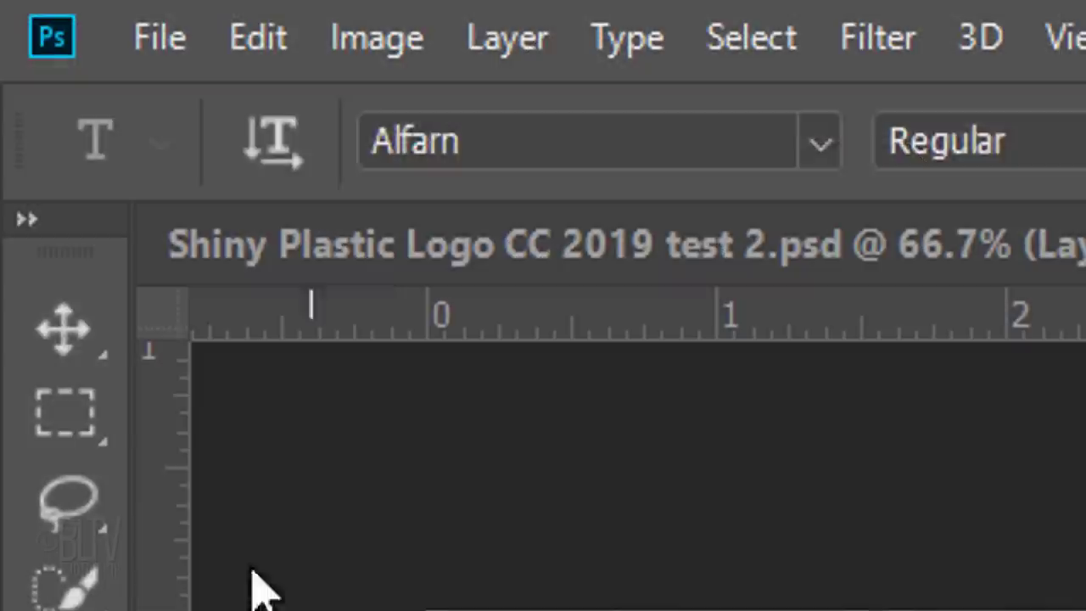
- Select all and align LOGO to the canvas's vertical and horizontal centres, then deselect
left_click(64, 328)
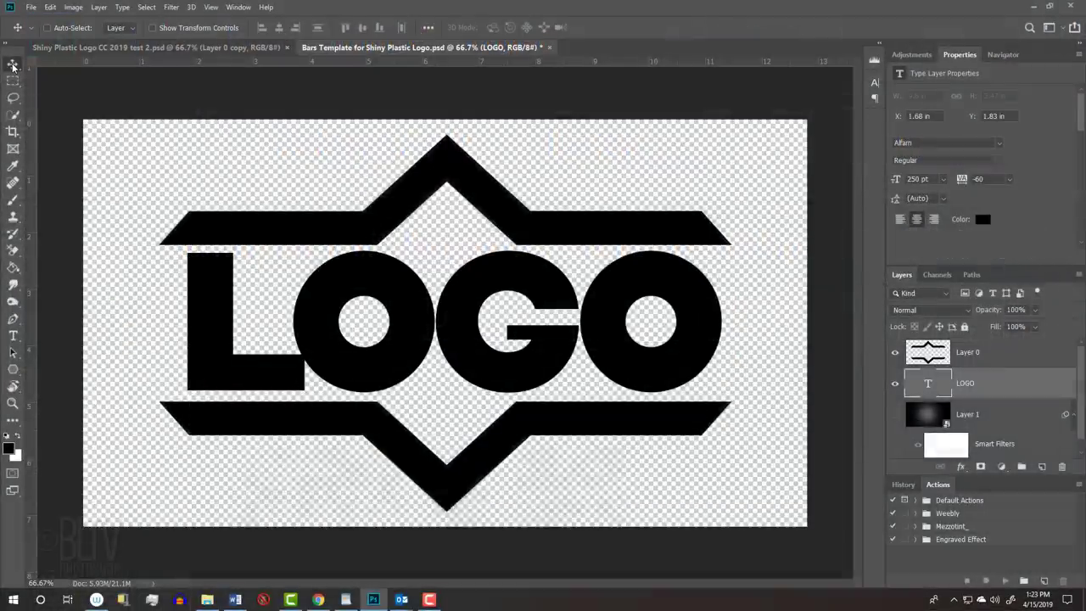
key("ctrl+a")
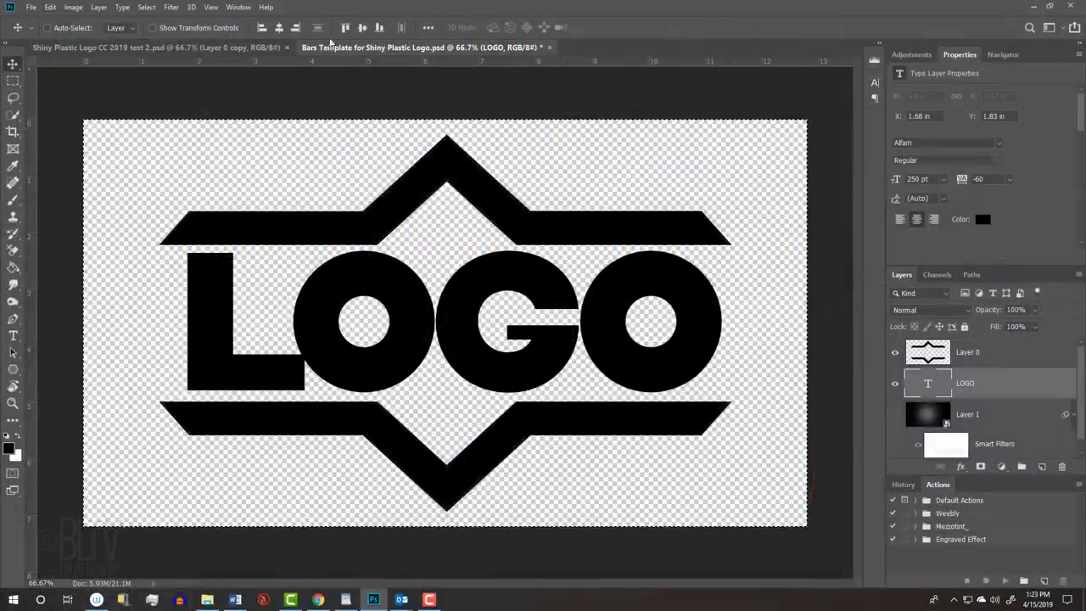
left_click(363, 27)
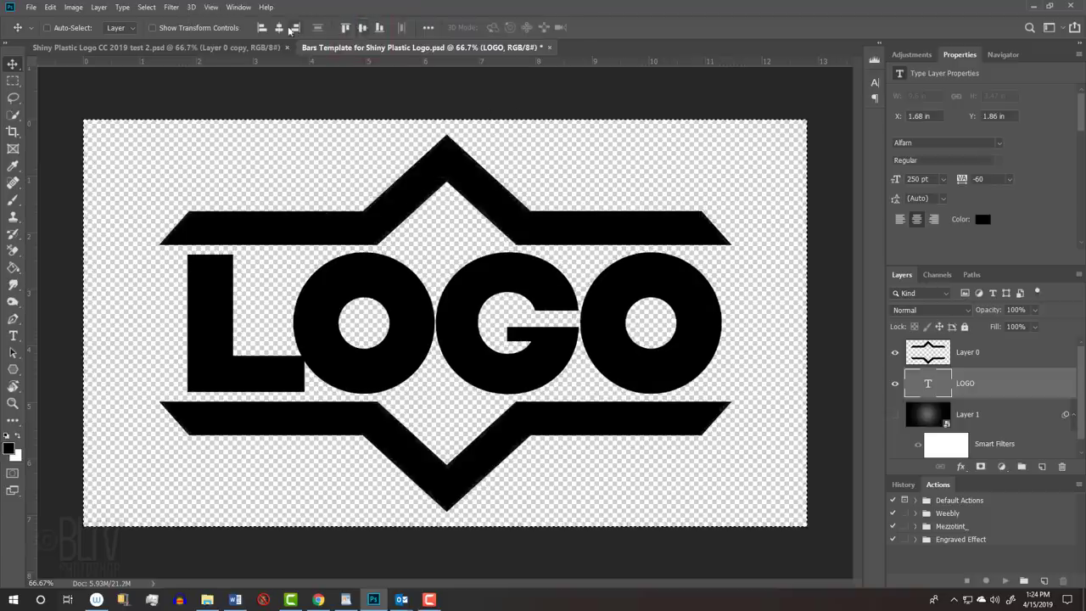
left_click(277, 26)
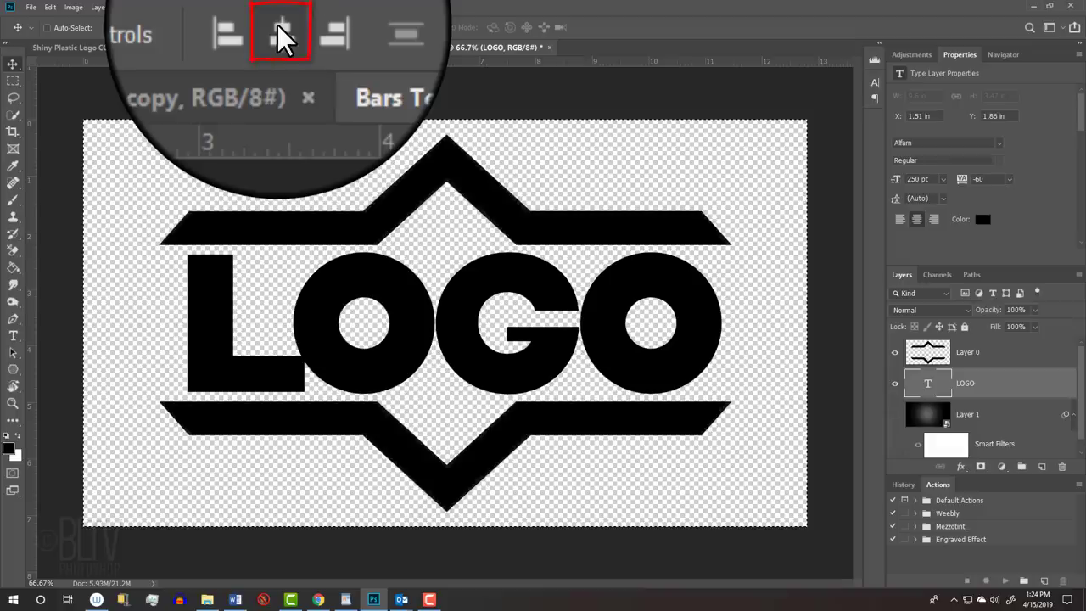
key("ctrl+d")
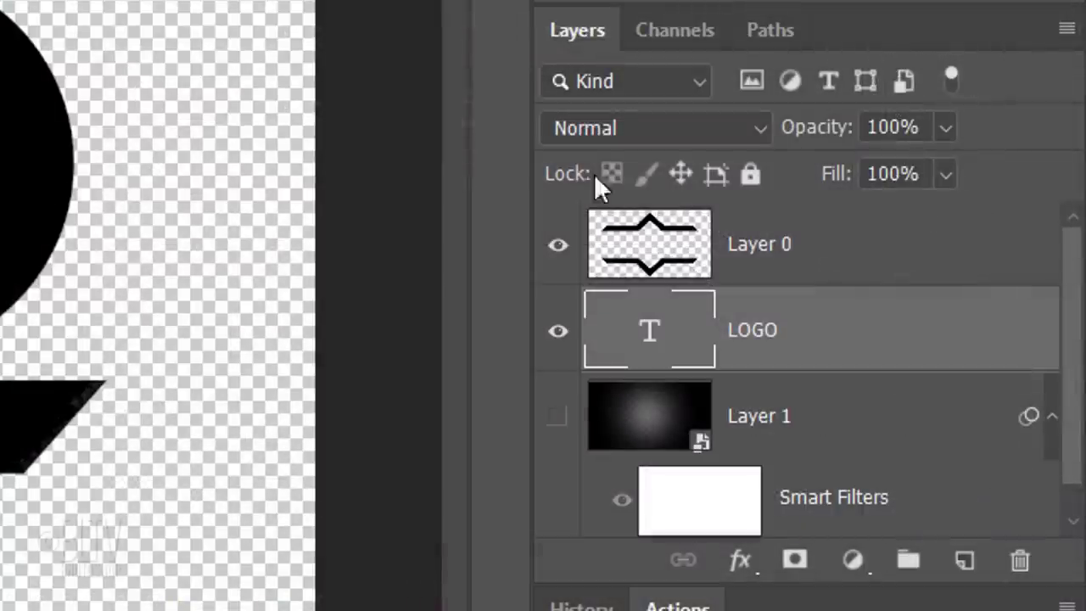
- Select the bars Layer 0 together with LOGO and convert both into one smart object
left_click(1010, 351, "shift")
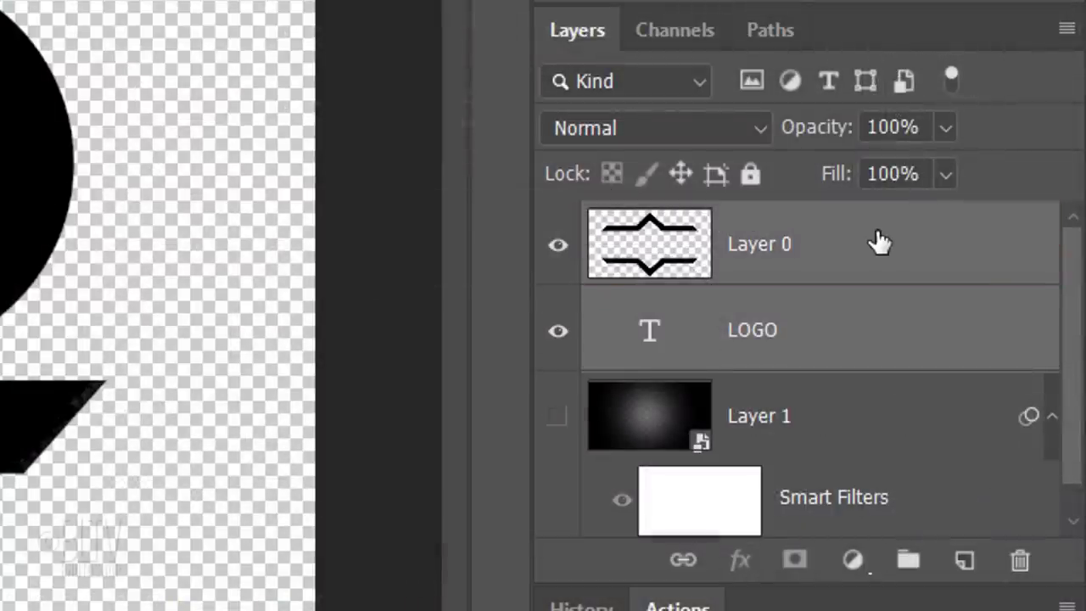
left_click(1066, 28)
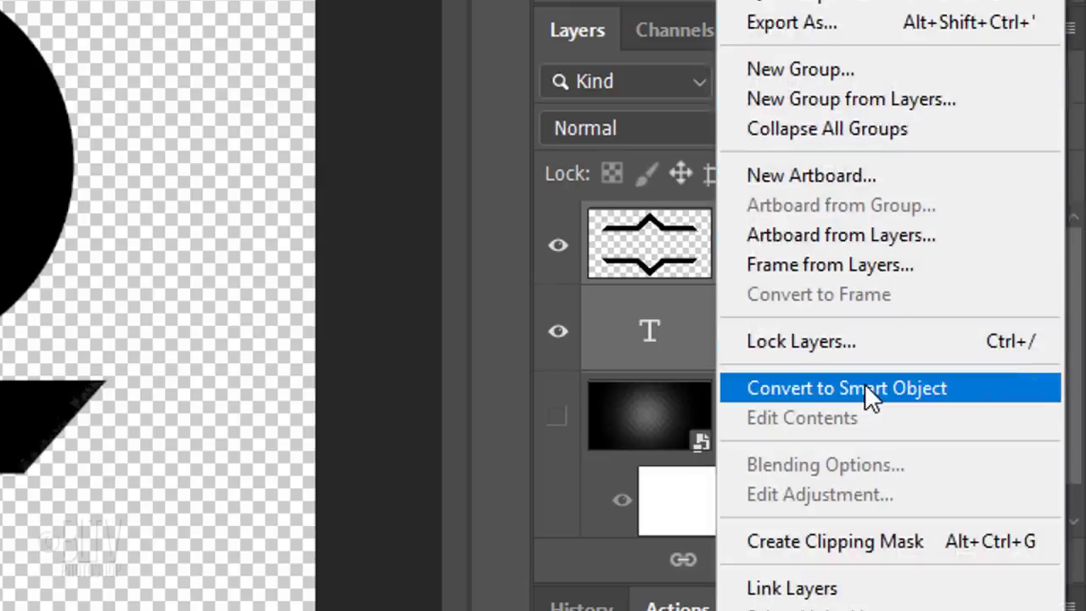
left_click(866, 389)
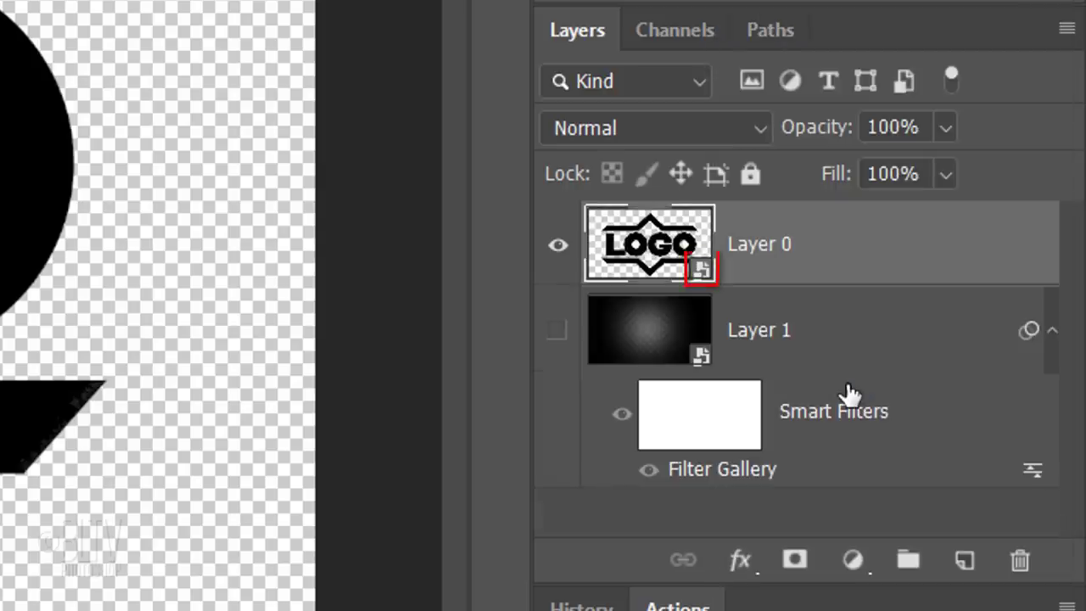
- Give Layer 0 a Color Overlay style in dark red #800000
double_click(874, 259)
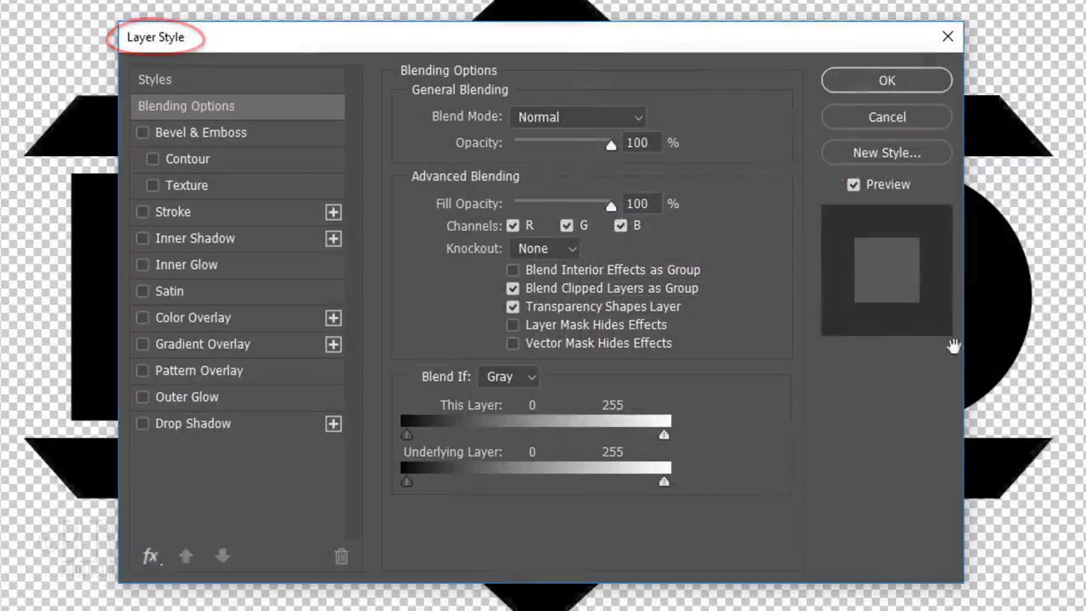
left_click(188, 317)
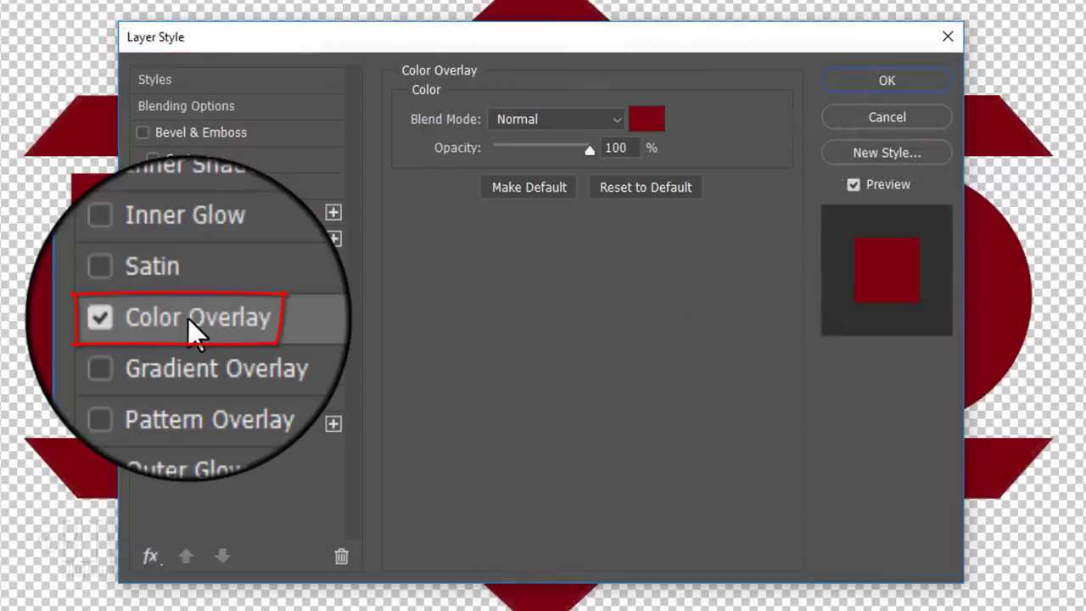
left_click(638, 119)
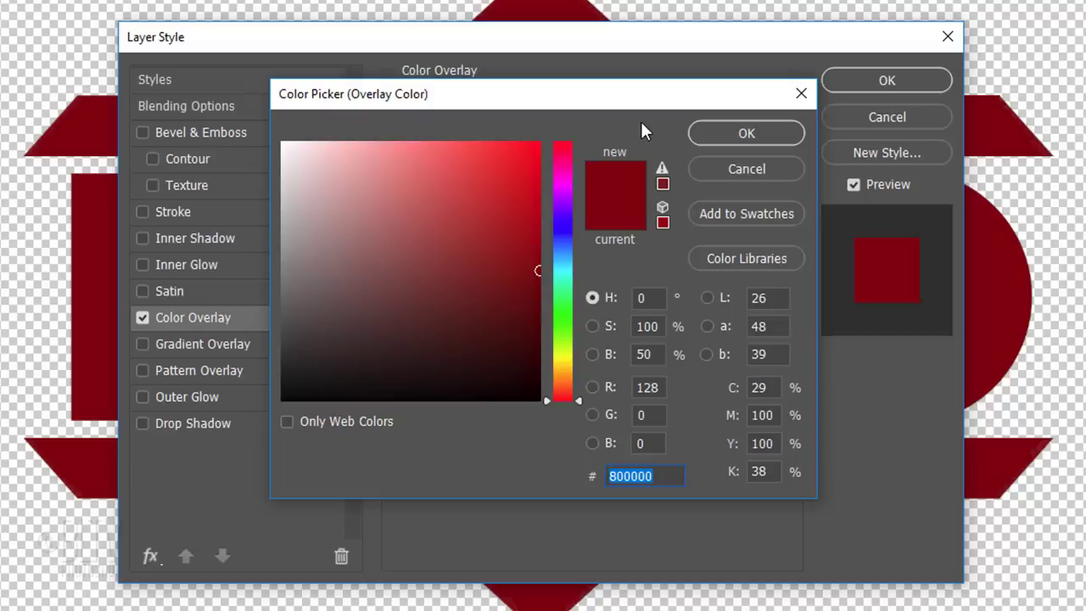
left_click(741, 133)
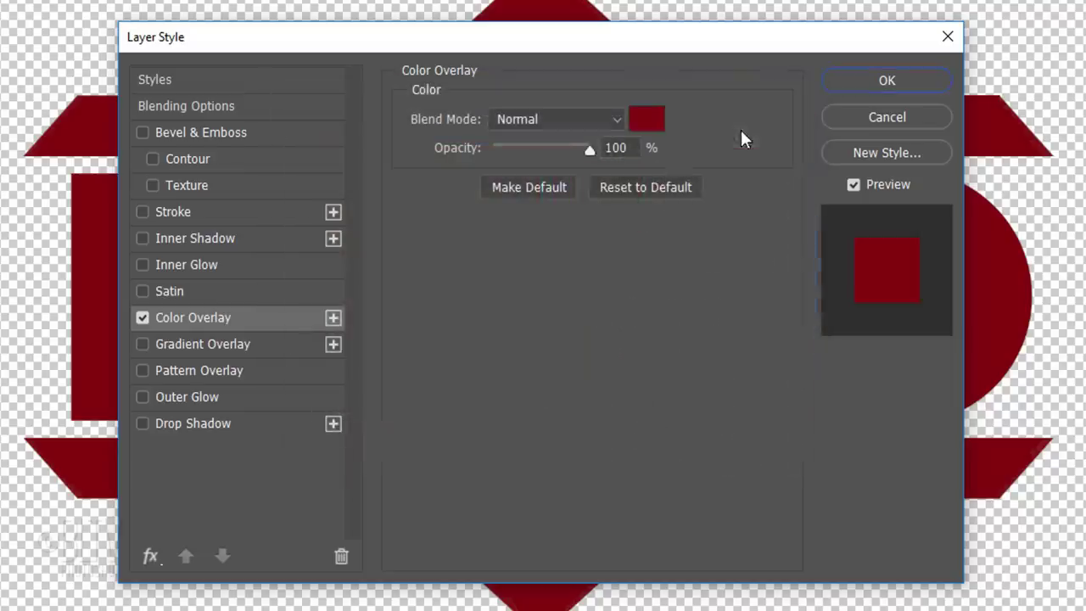
- Enable Inner Glow with Multiply blend mode at 50% opacity
left_click(188, 265)
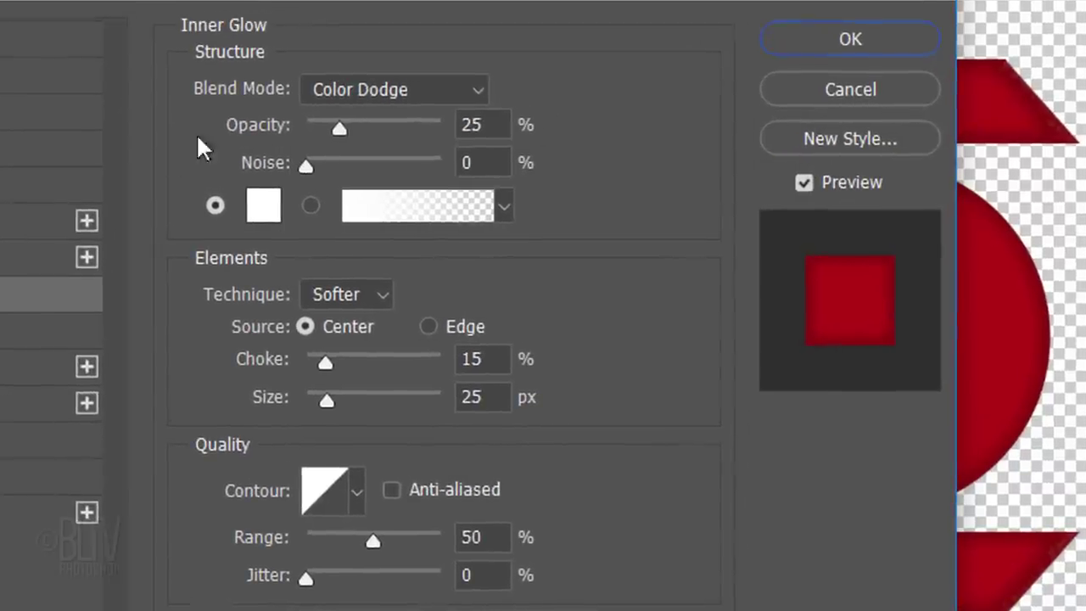
left_click(367, 90)
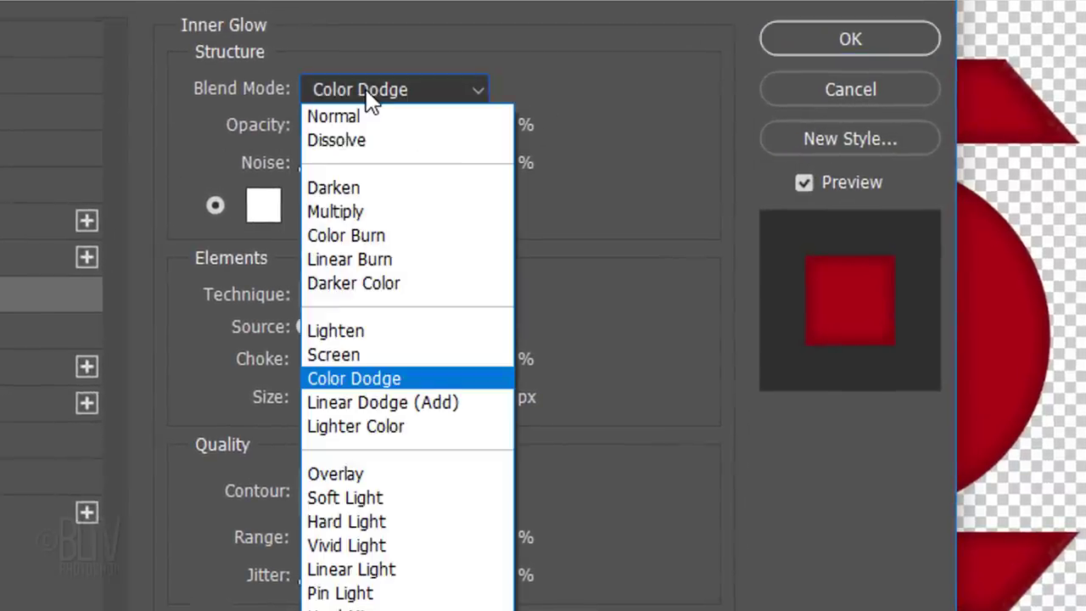
left_click(335, 212)
double_click(504, 121)
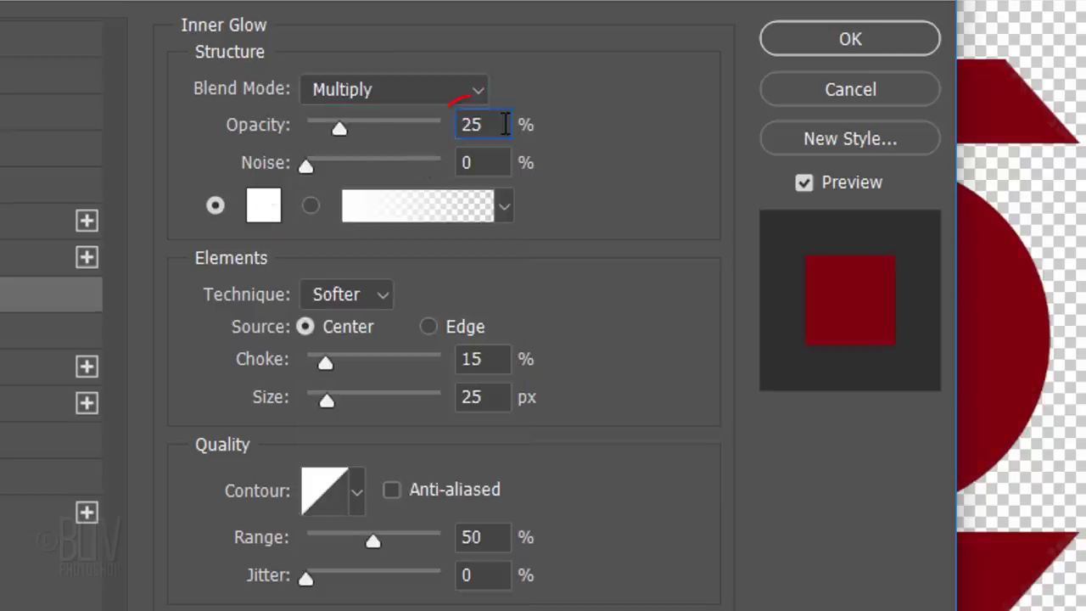
type("50")
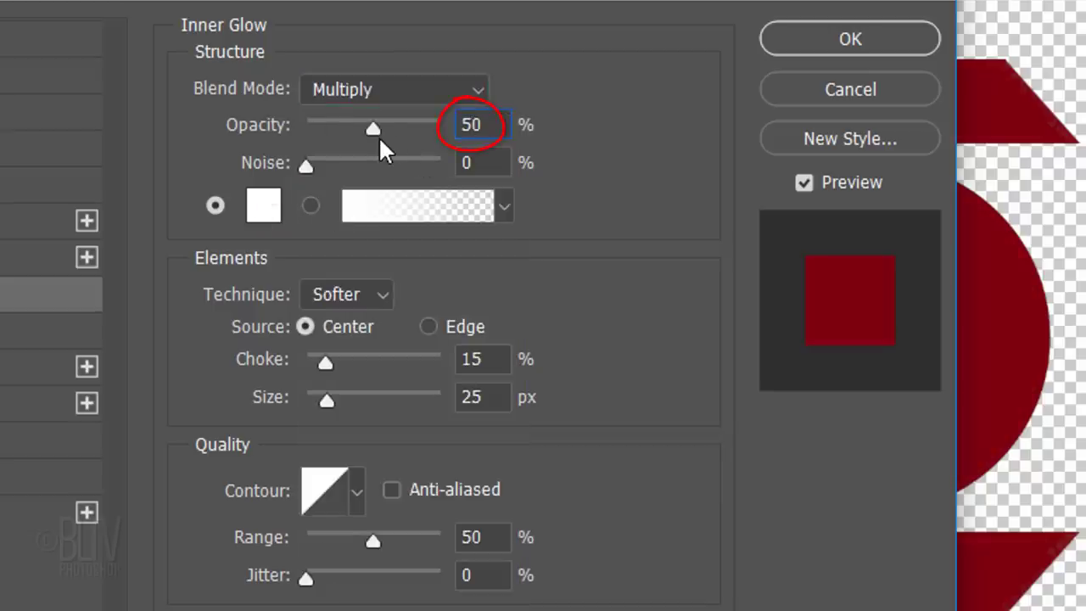
- Make the inner glow black, sourced from Edge, with 10% choke and 30 px size
left_click(265, 205)
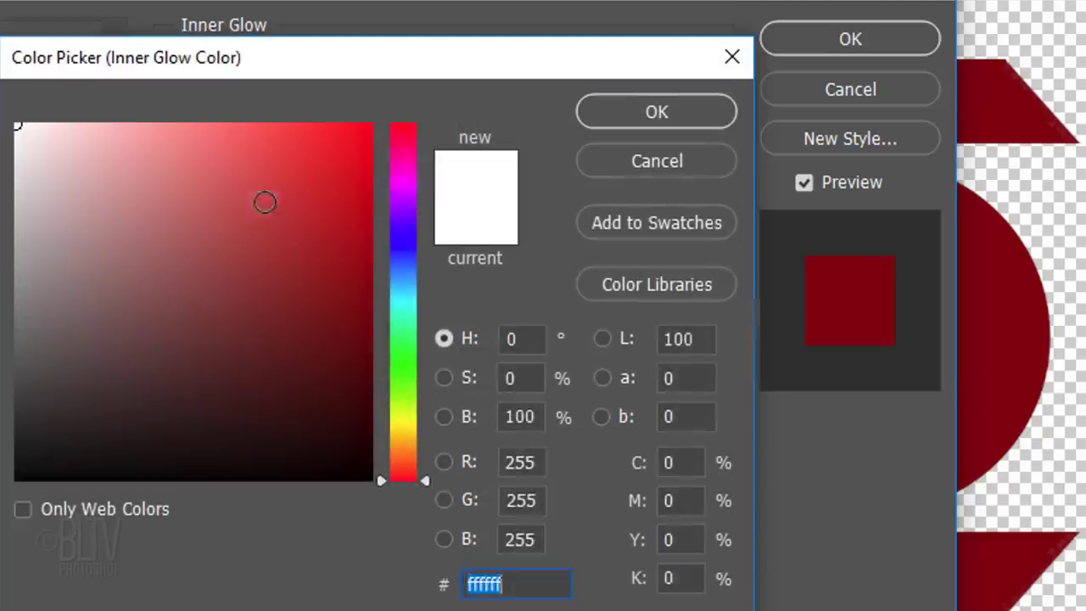
left_click(17, 478)
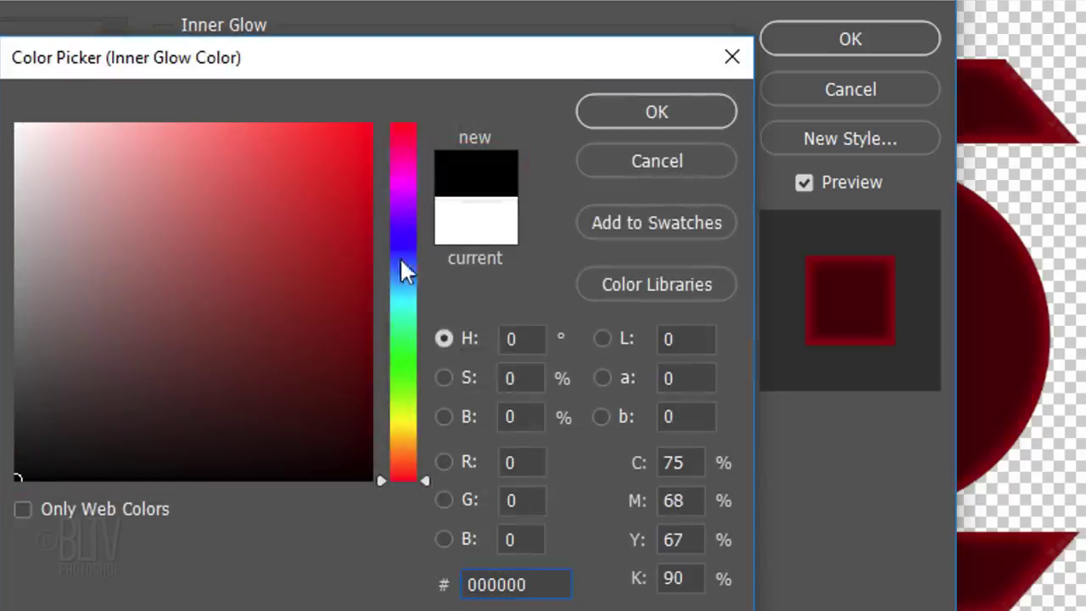
left_click(624, 112)
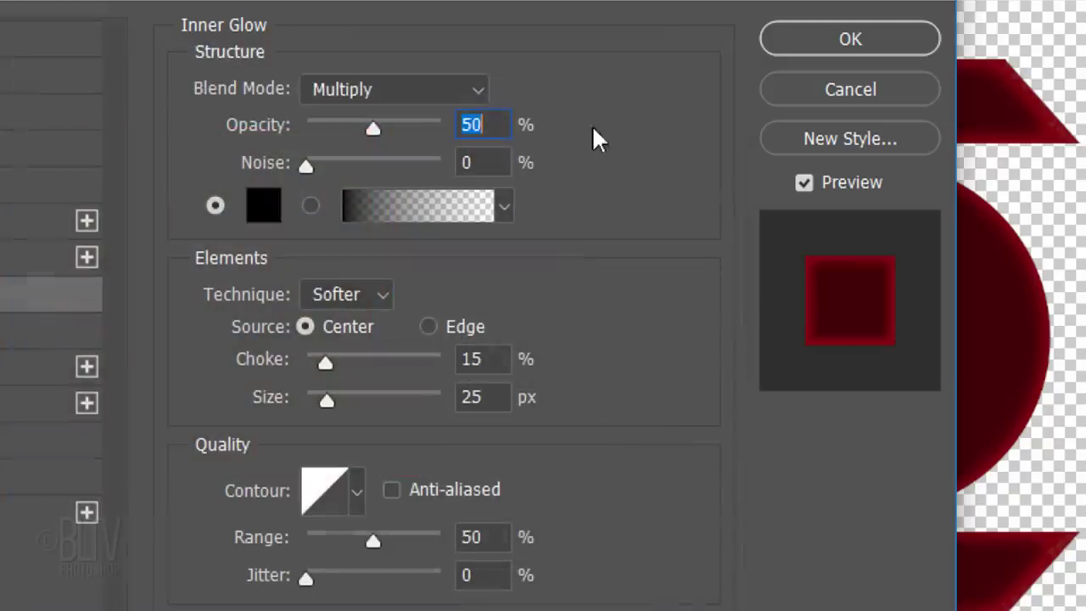
left_click(427, 327)
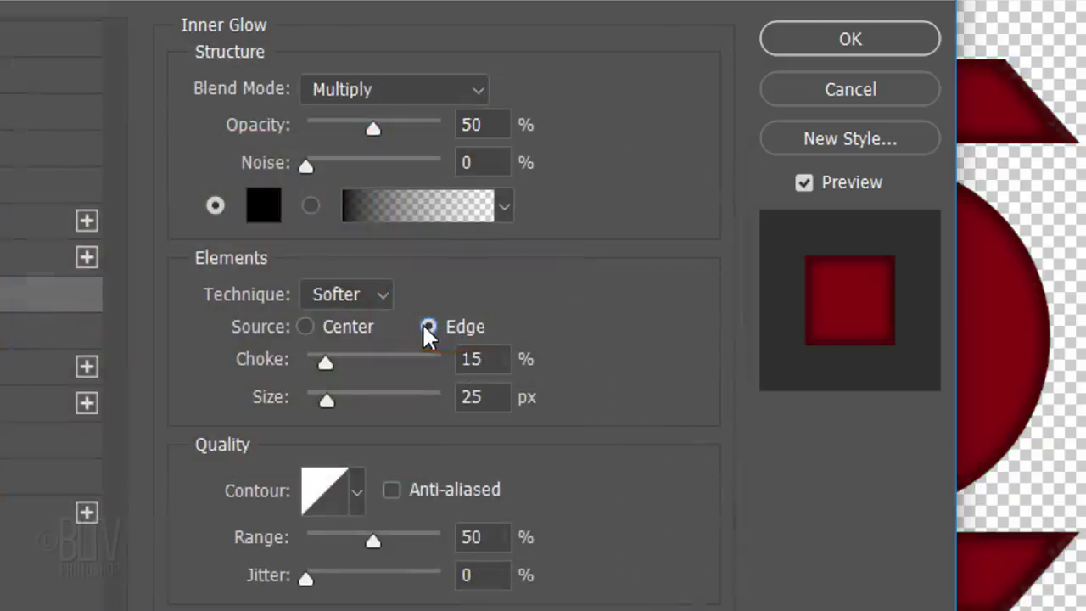
key("Tab")
type("10")
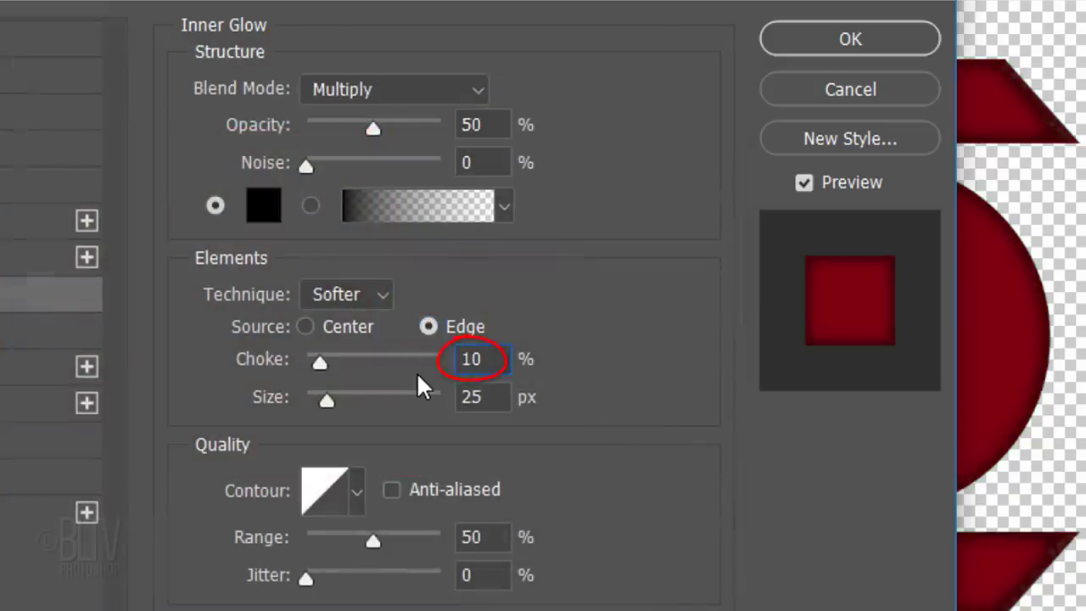
key("Tab")
type("30")
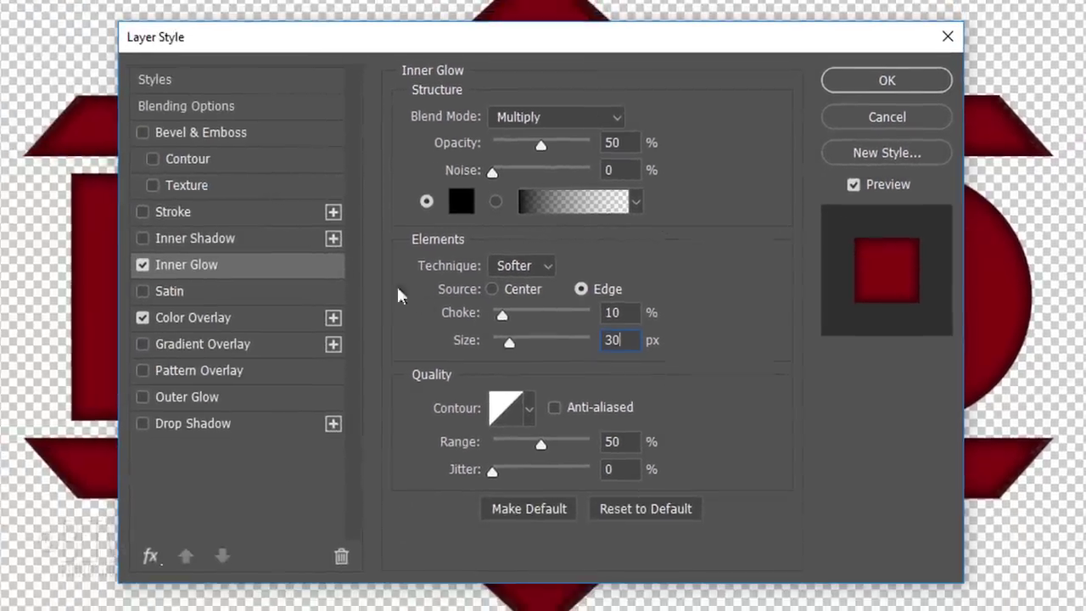
- Enable Bevel & Emboss with Depth 32%, Size 31 px and Soften 2
left_click(187, 133)
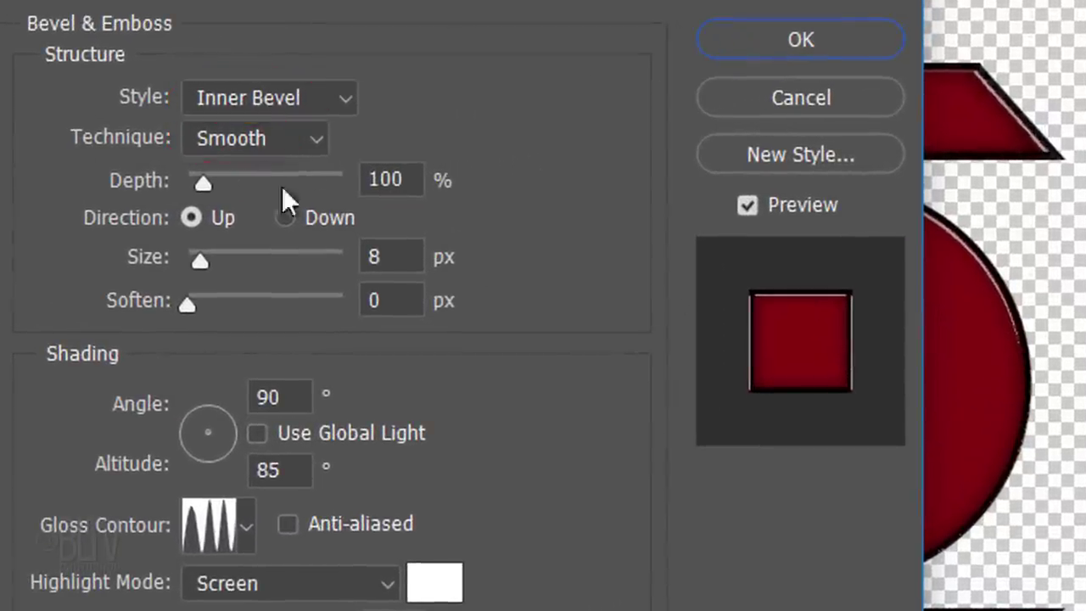
left_click(386, 180)
type("32")
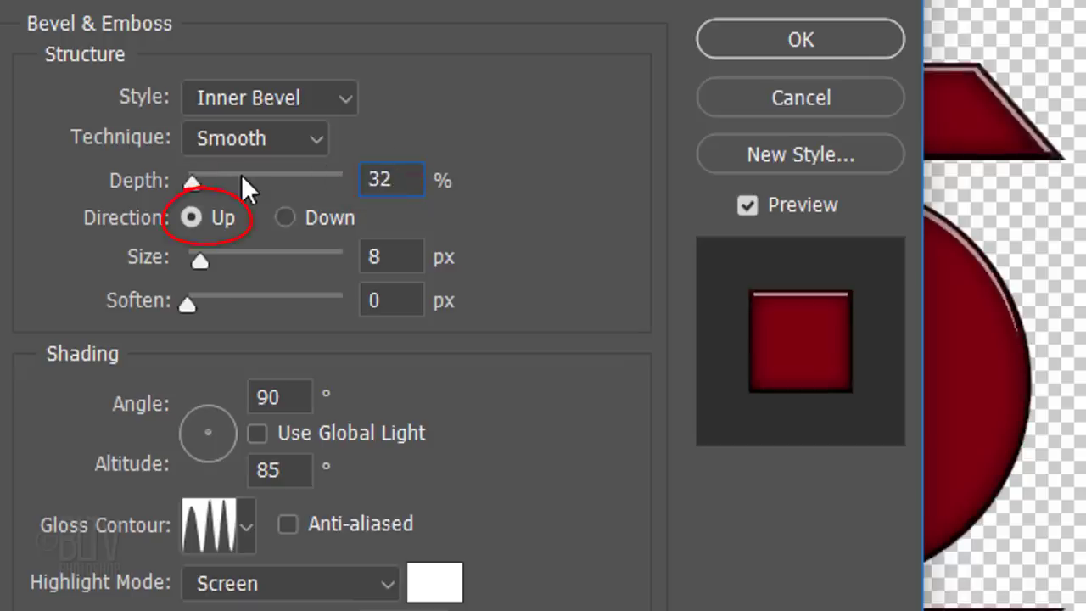
left_click(388, 256)
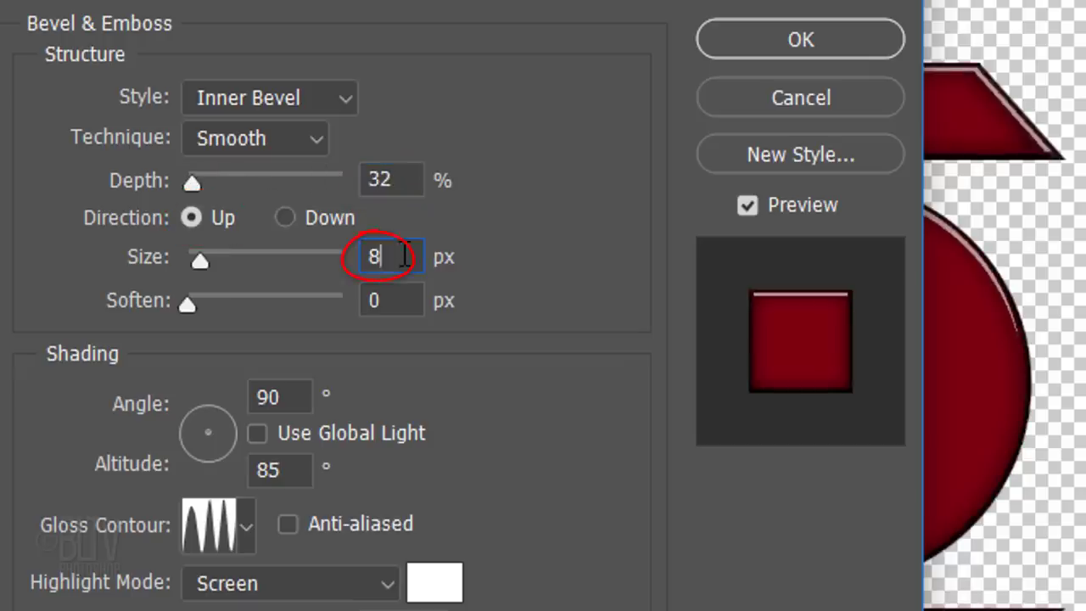
type("31")
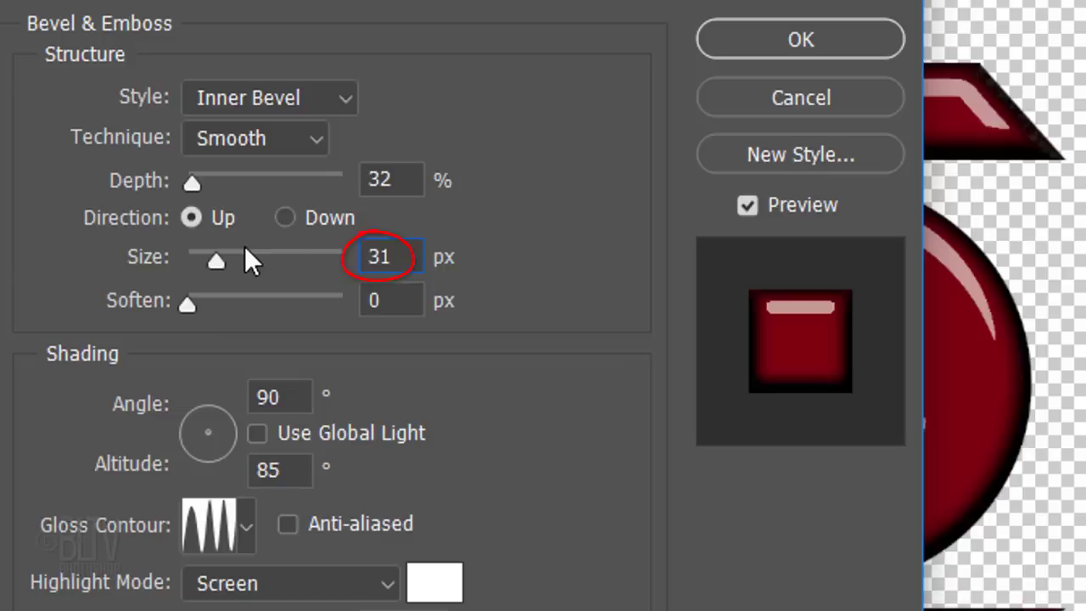
left_click(364, 299)
type("2")
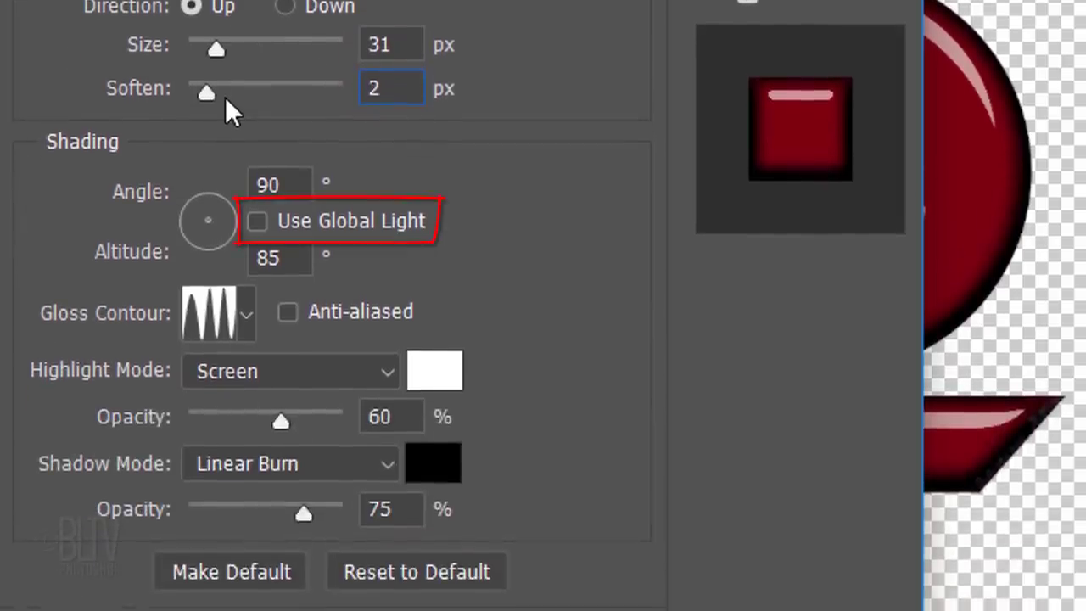
- Turn off Use Global Light and set the bevel angle to 150° and altitude 46°
left_click(257, 220)
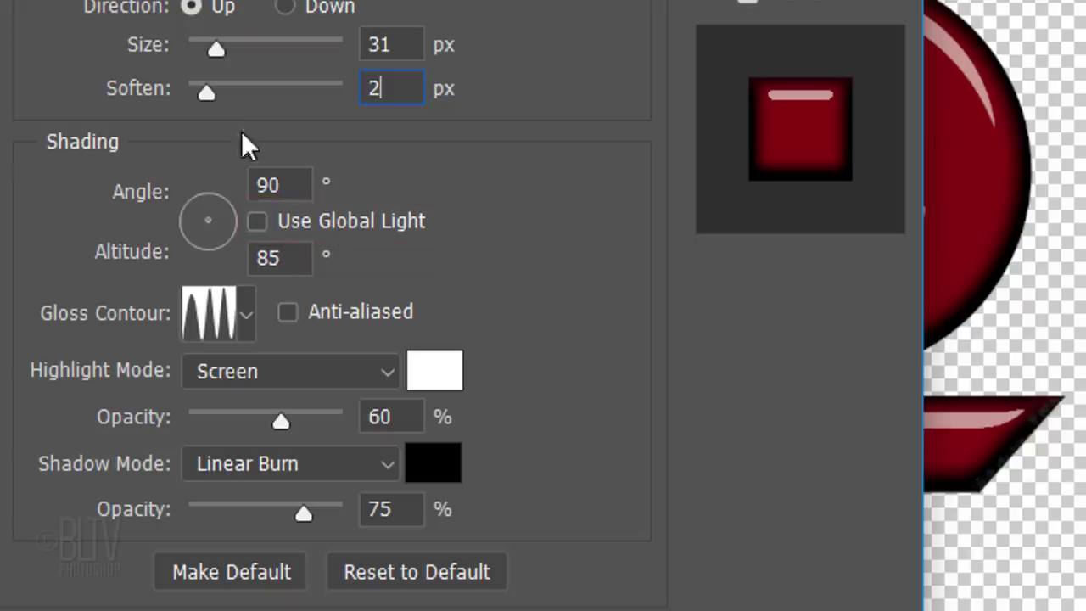
left_click_drag(280, 185, 206, 180)
type("150")
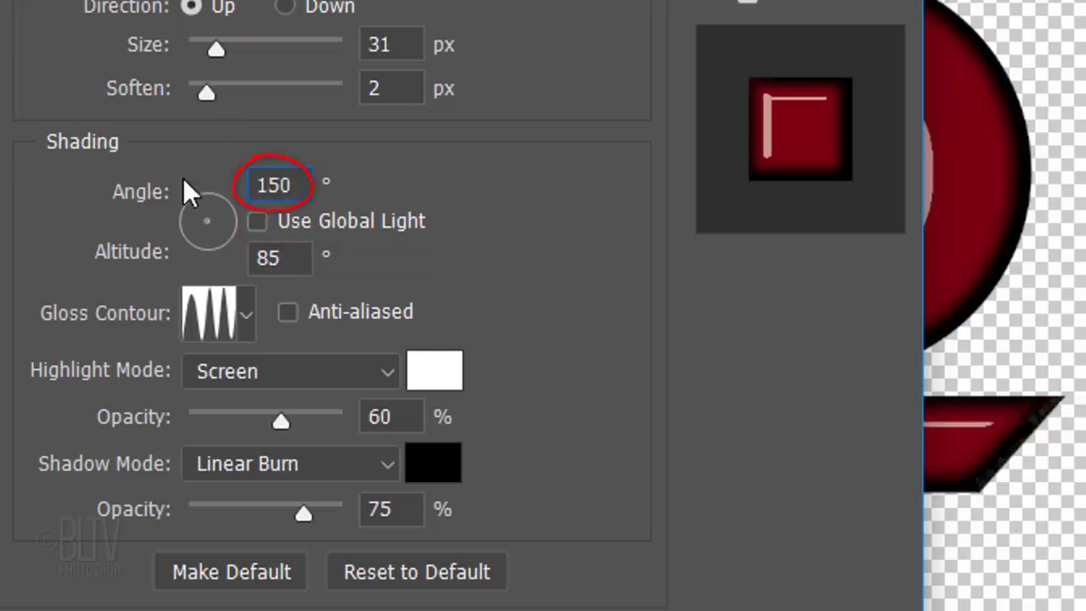
left_click_drag(294, 254, 203, 251)
type("46")
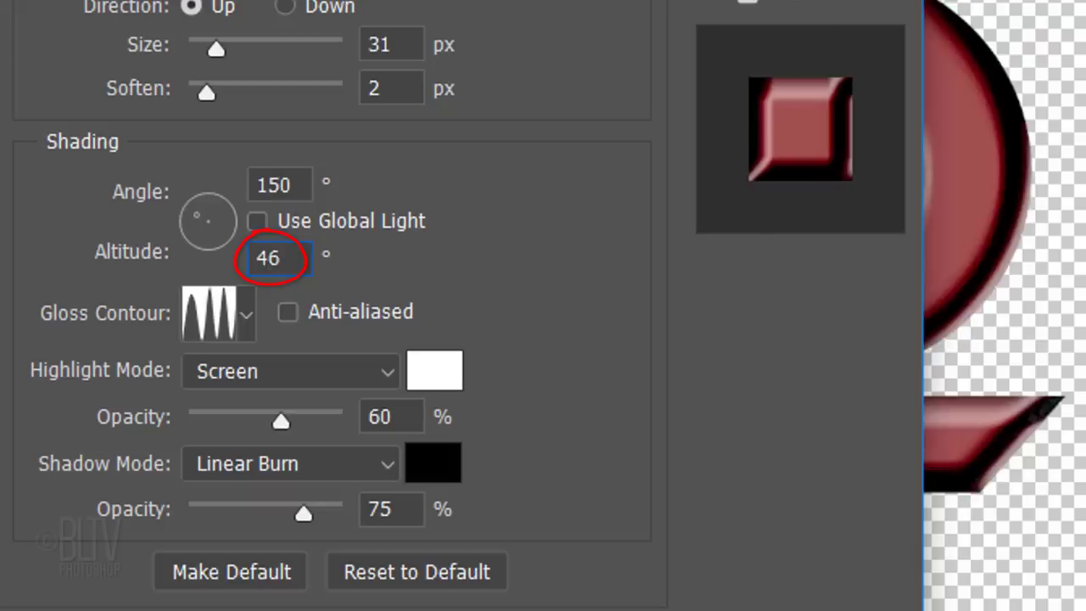
- Replace the gloss contour presets with the Contours preset set
left_click(247, 314)
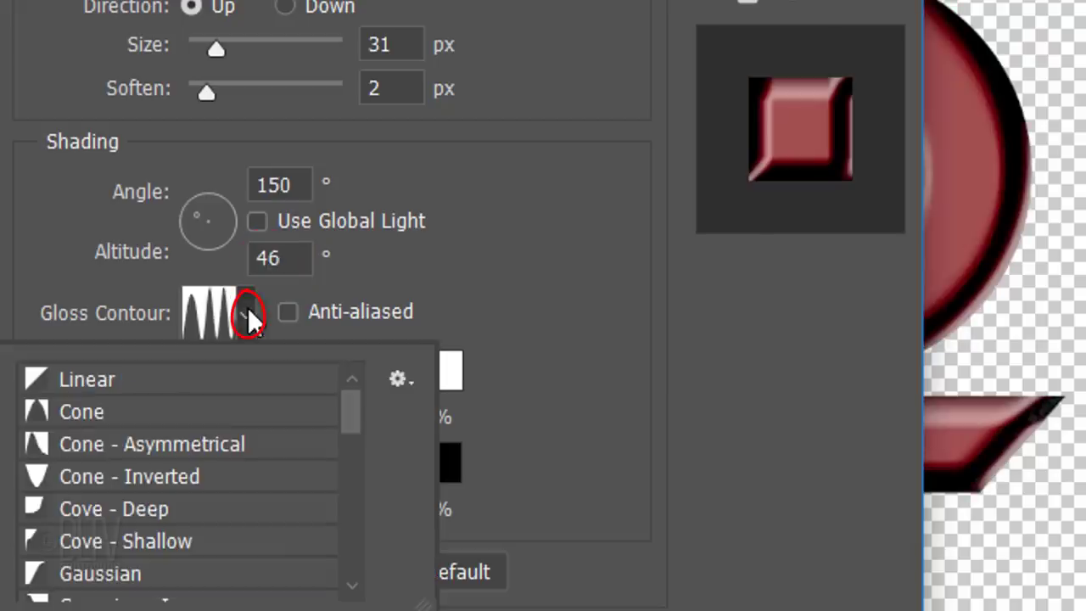
left_click(397, 379)
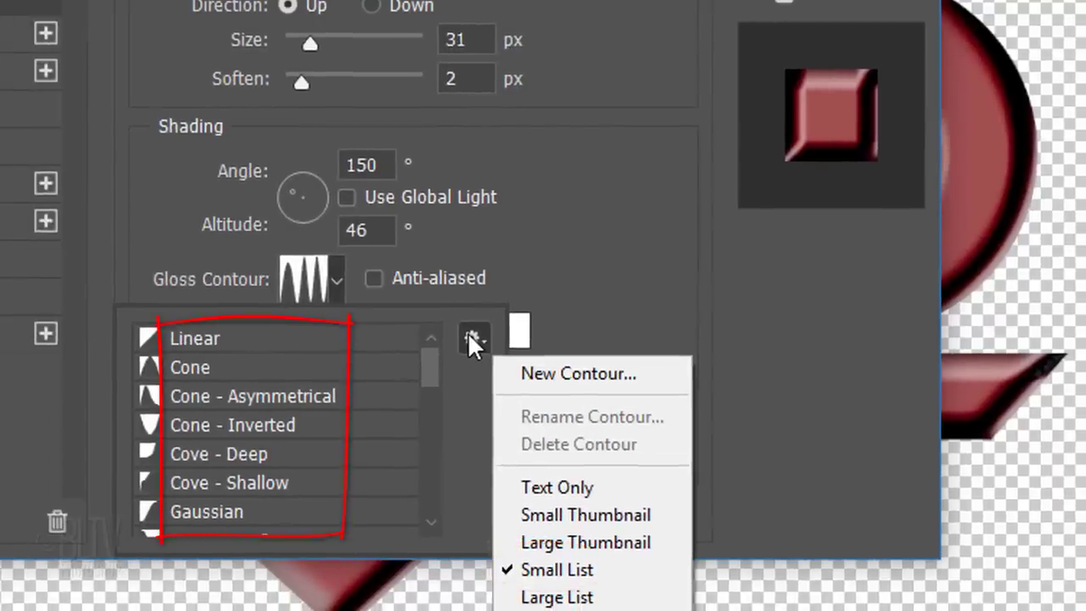
left_click(428, 345)
left_click_drag(429, 344, 428, 426)
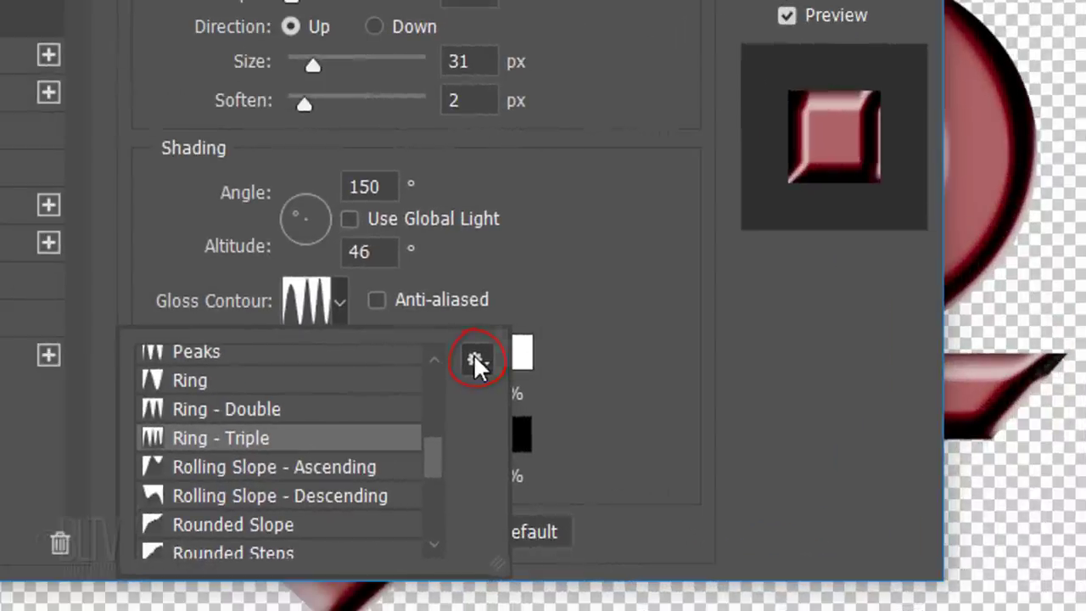
left_click(473, 357)
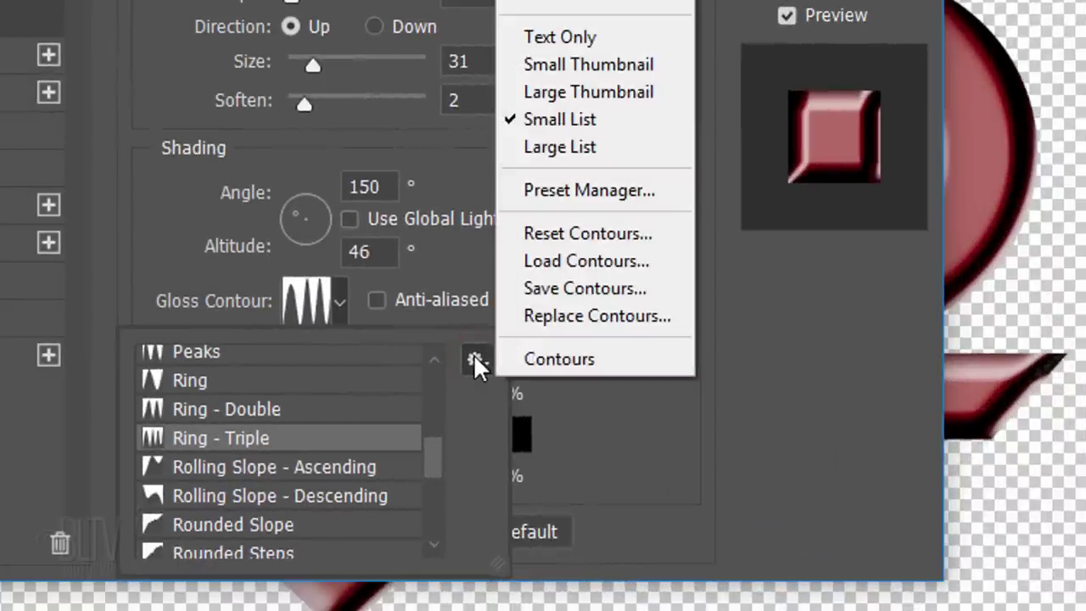
left_click(547, 358)
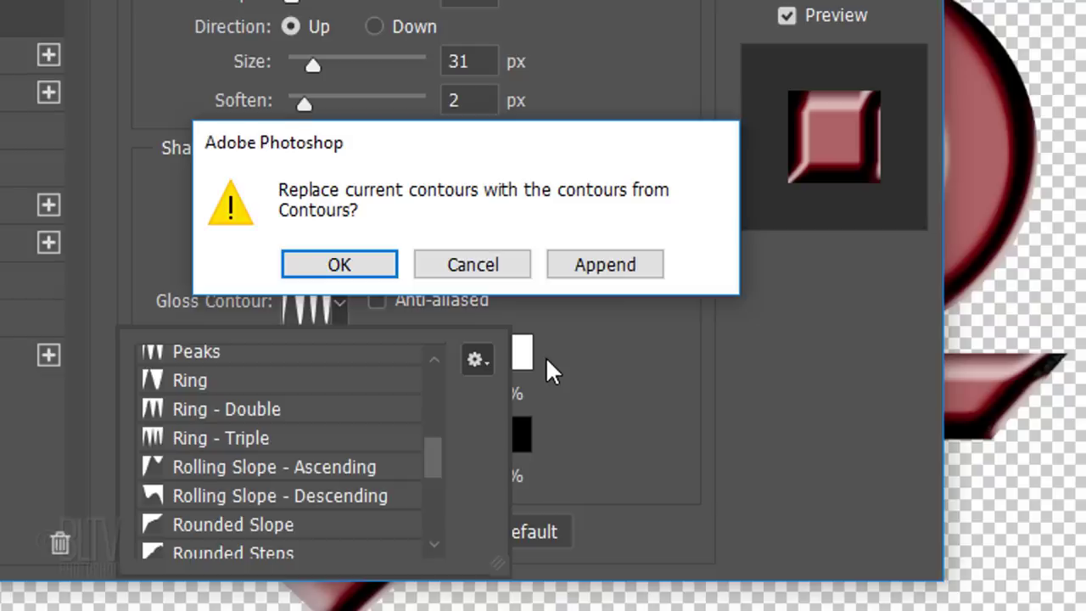
left_click(354, 271)
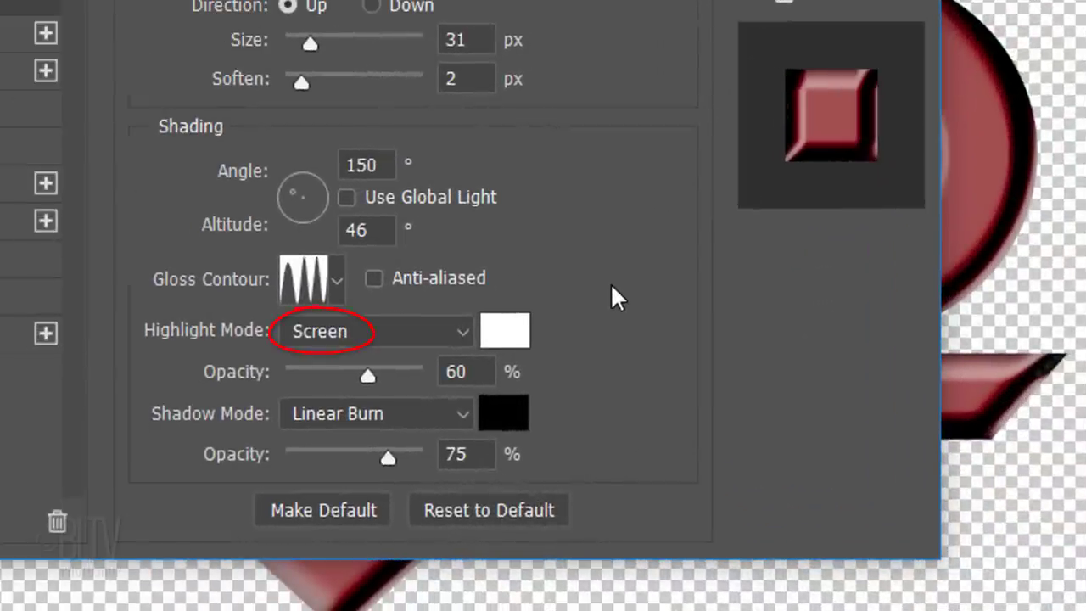
- Set the bevel highlight opacity to 75% and drop the shadow opacity to 0%
double_click(458, 372)
type("75")
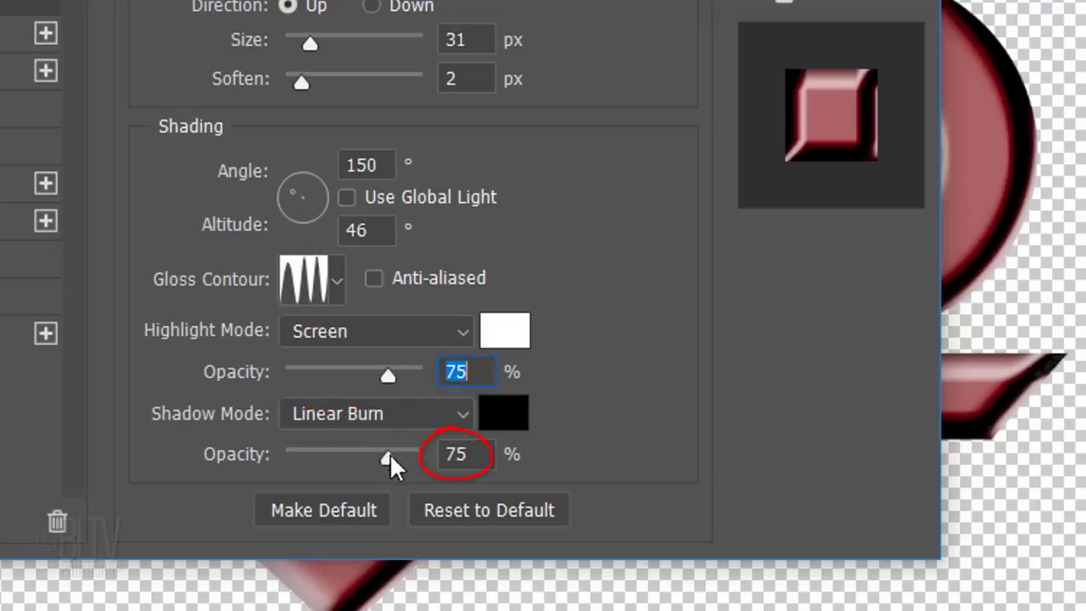
left_click_drag(390, 457, 156, 450)
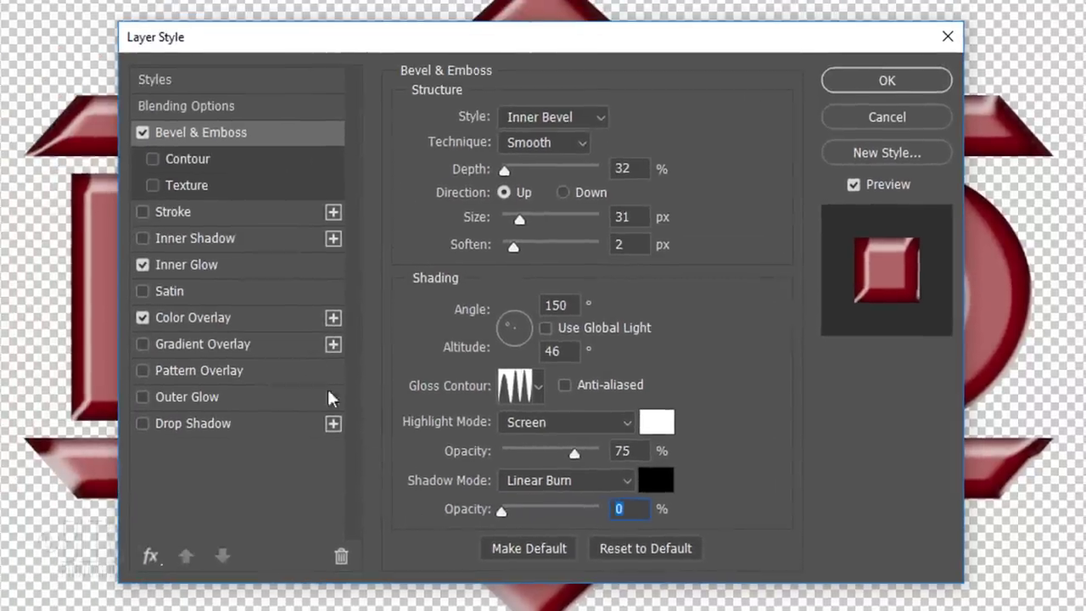
- Enable the bevel Contour with the Ring - Double shape and apply the layer style
left_click(186, 159)
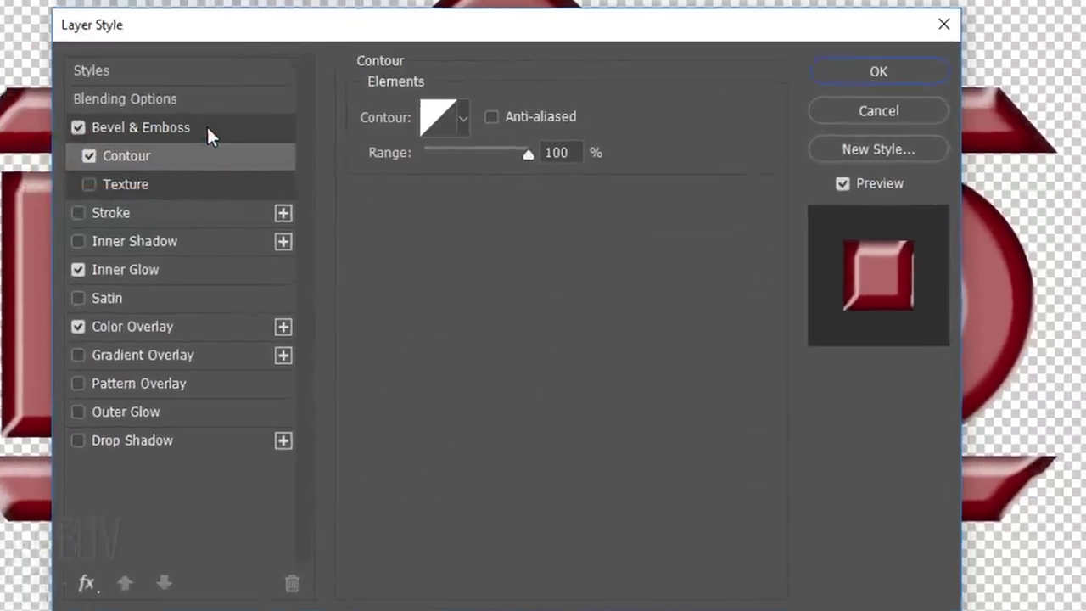
left_click(327, 100)
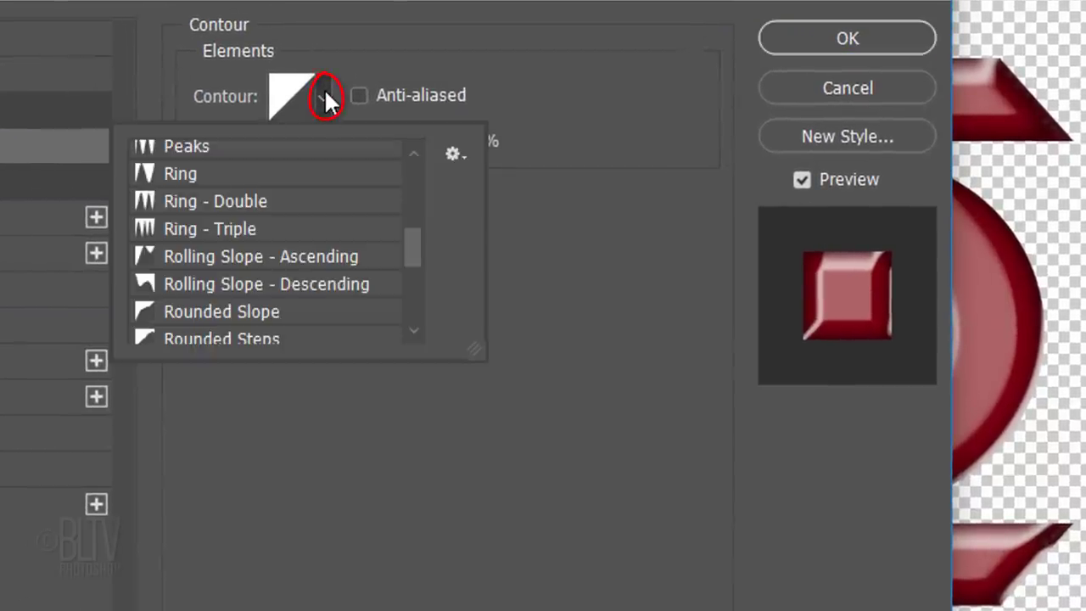
left_click(213, 194)
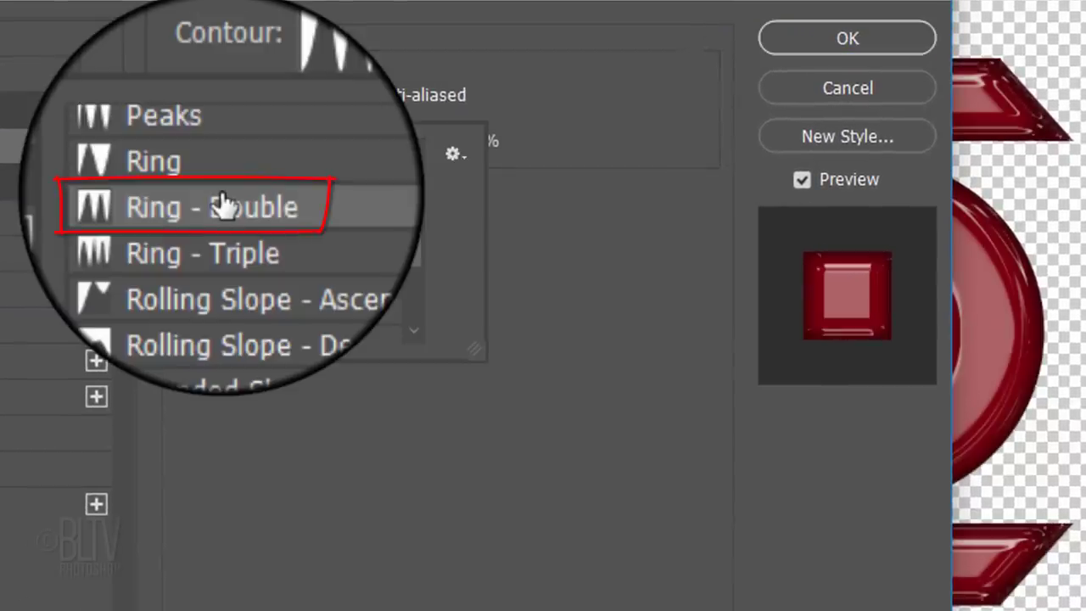
left_click(570, 76)
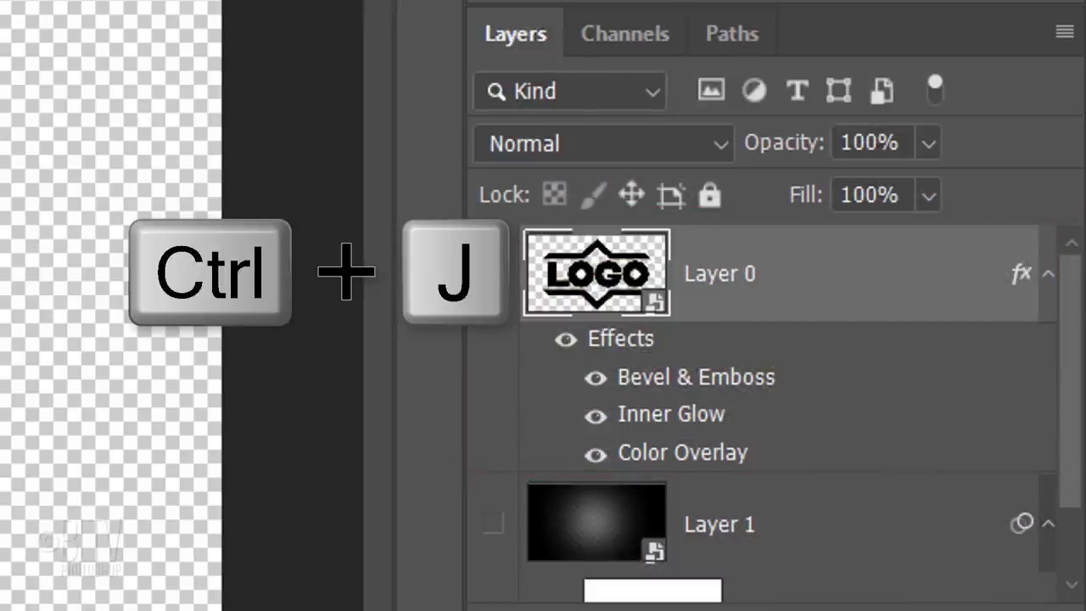
- Duplicate the logo layer, lower the copy's bevel altitude by one degree, and set opacity to 60%
key("ctrl+j")
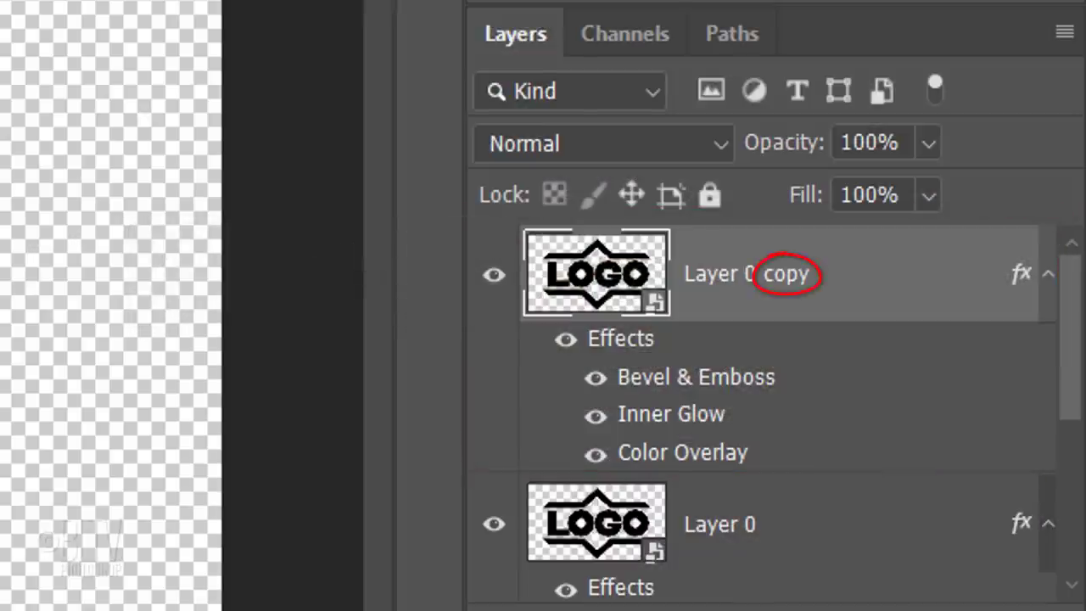
double_click(679, 383)
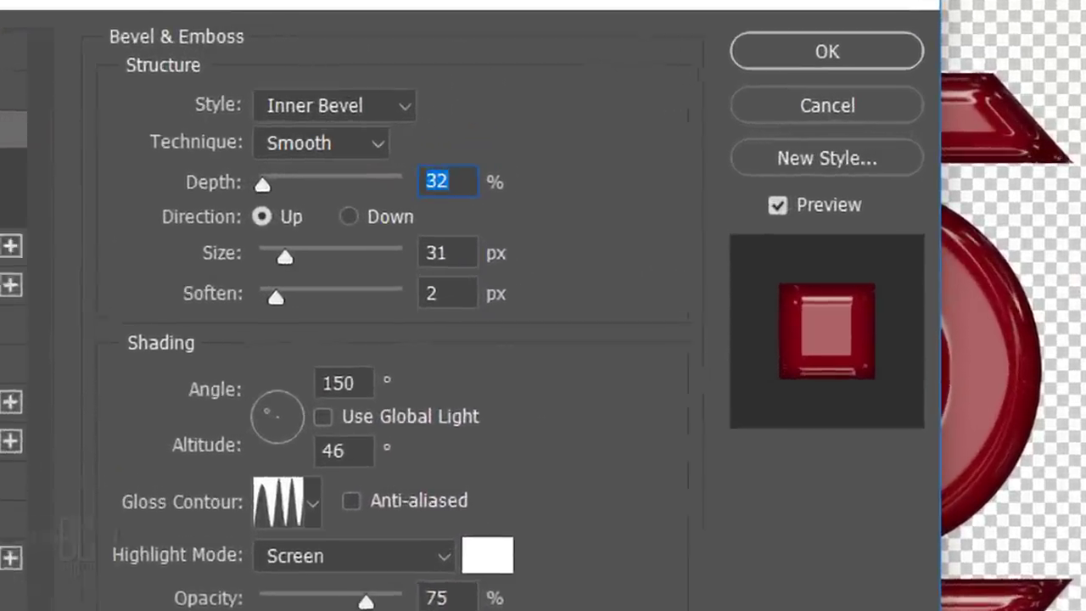
left_click(575, 353)
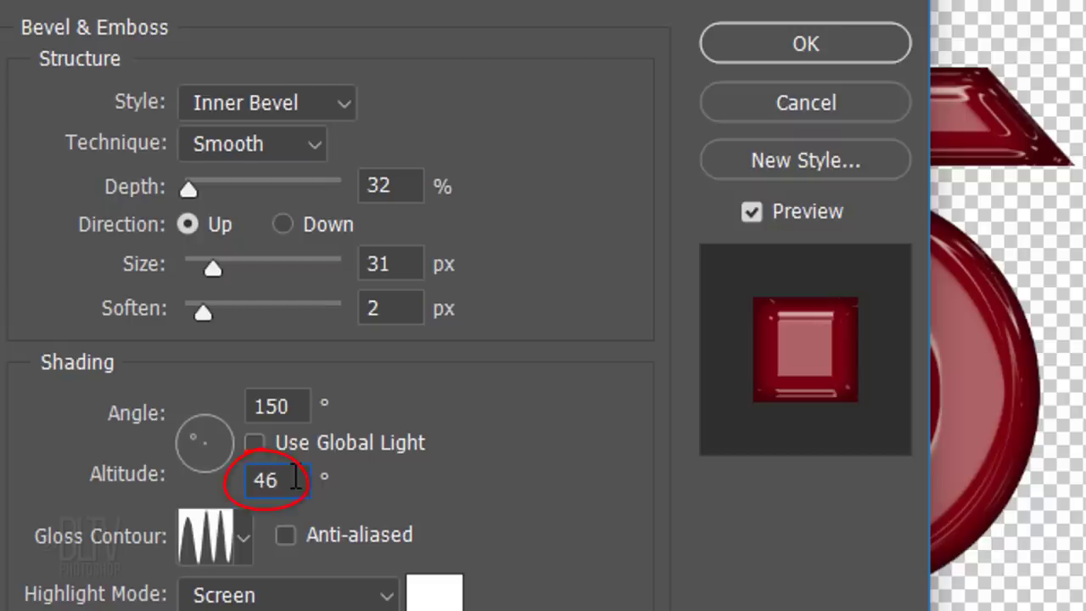
key("Down")
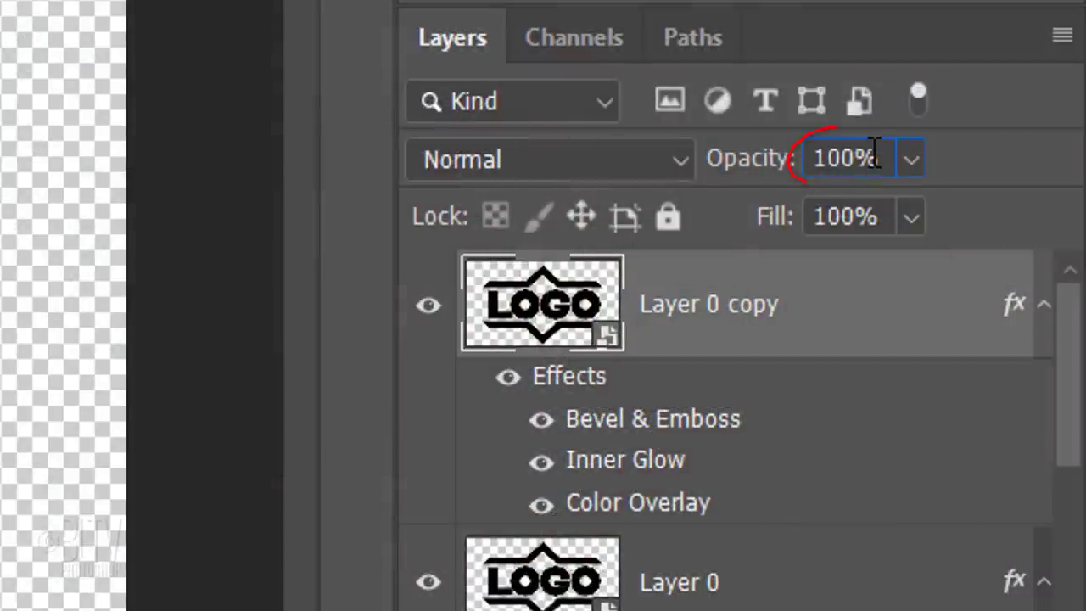
type("60")
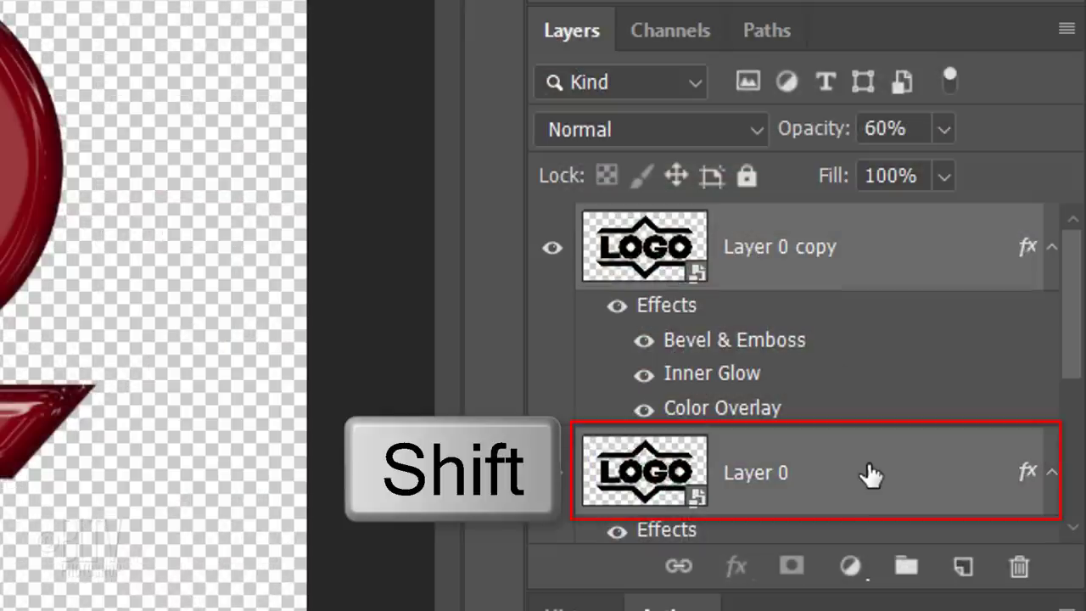
- Convert both logo layers into one smart object and show the dark background layer
left_click(1065, 31)
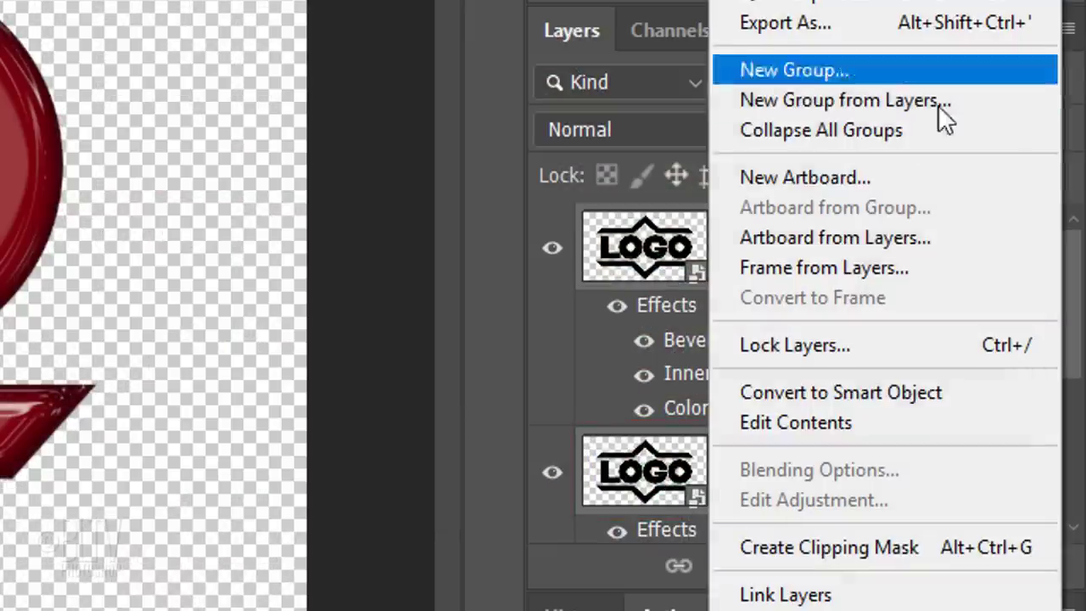
left_click(818, 392)
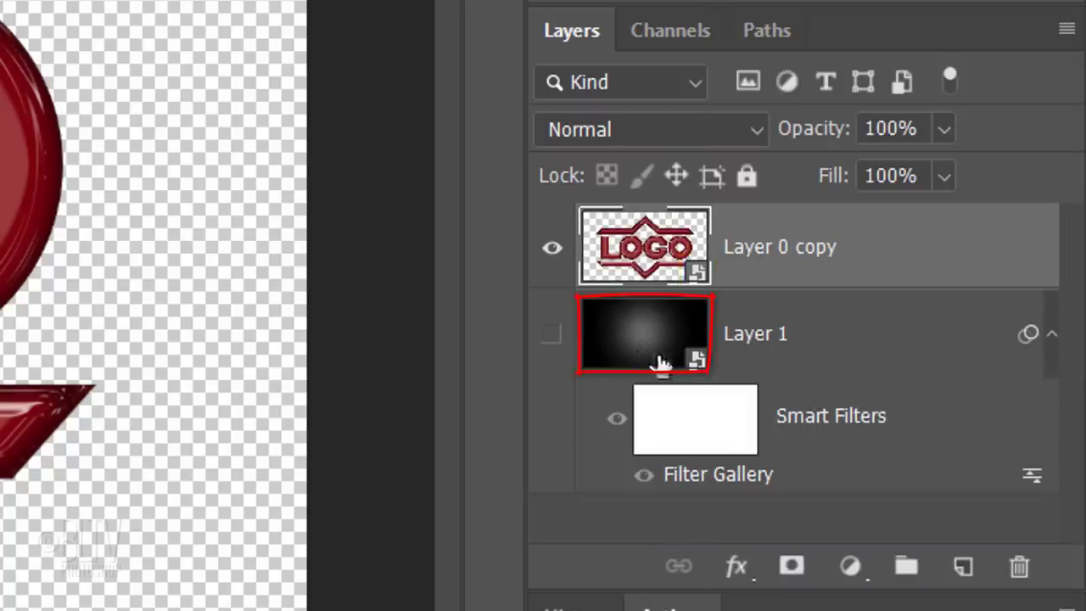
left_click(551, 333)
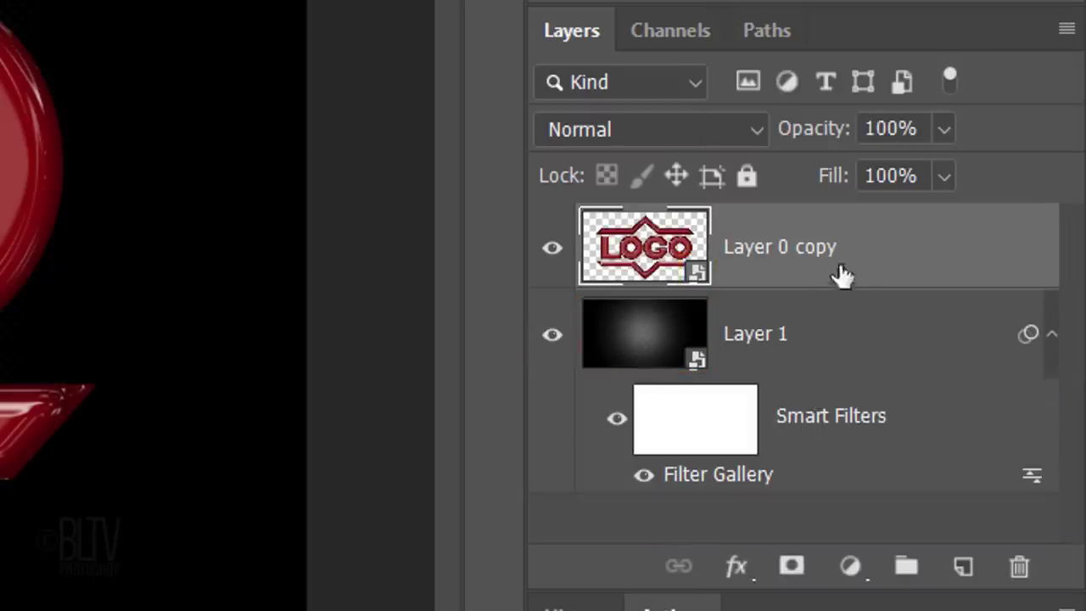
- Add a white Inner Glow in Color Dodge blend mode to the combined logo
left_click(891, 253)
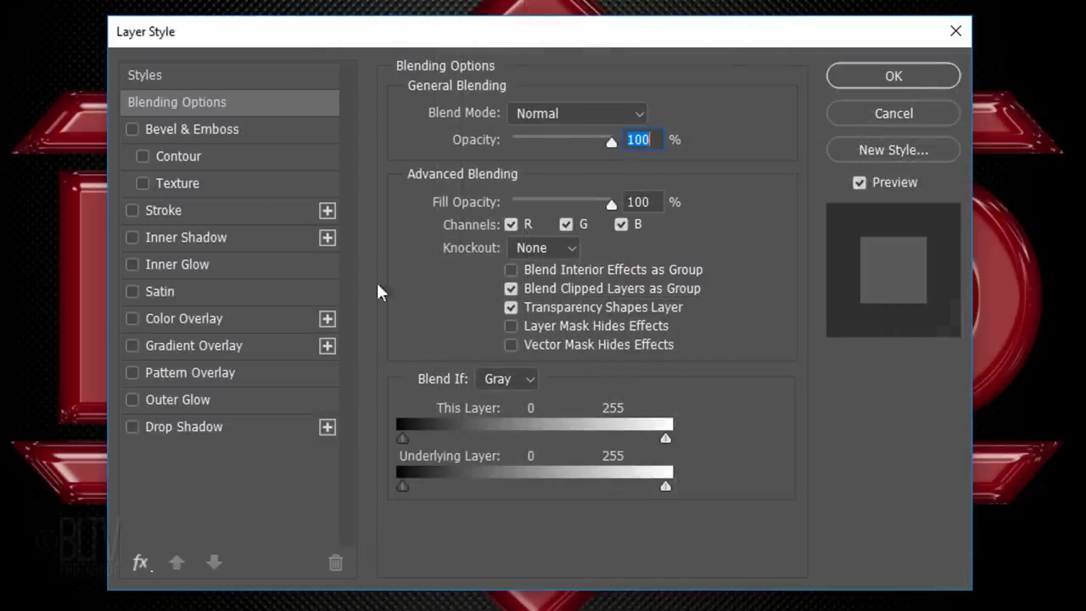
left_click(186, 264)
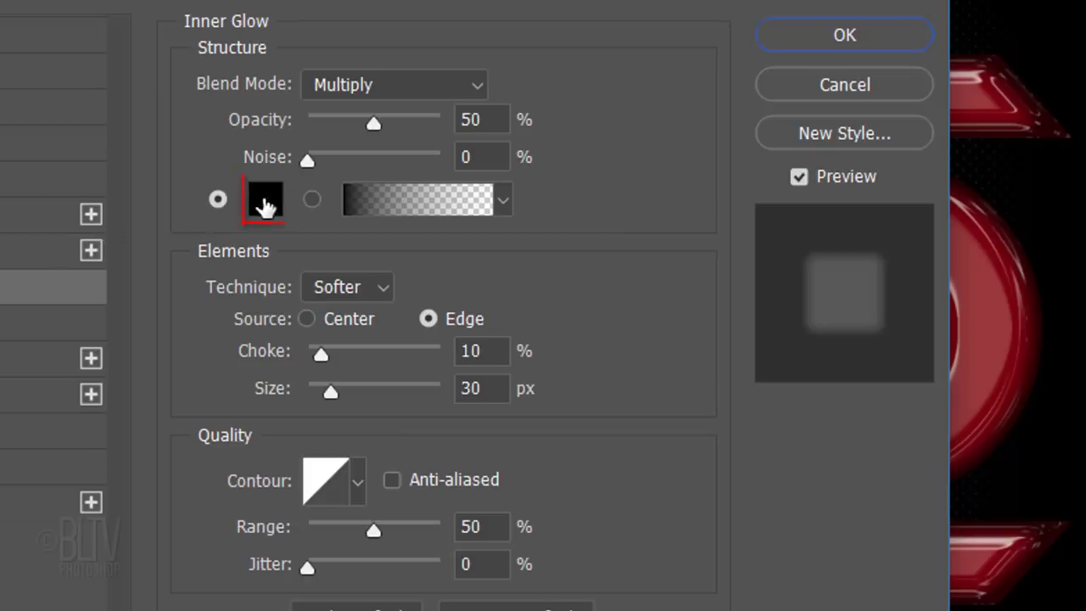
left_click(265, 200)
left_click(23, 121)
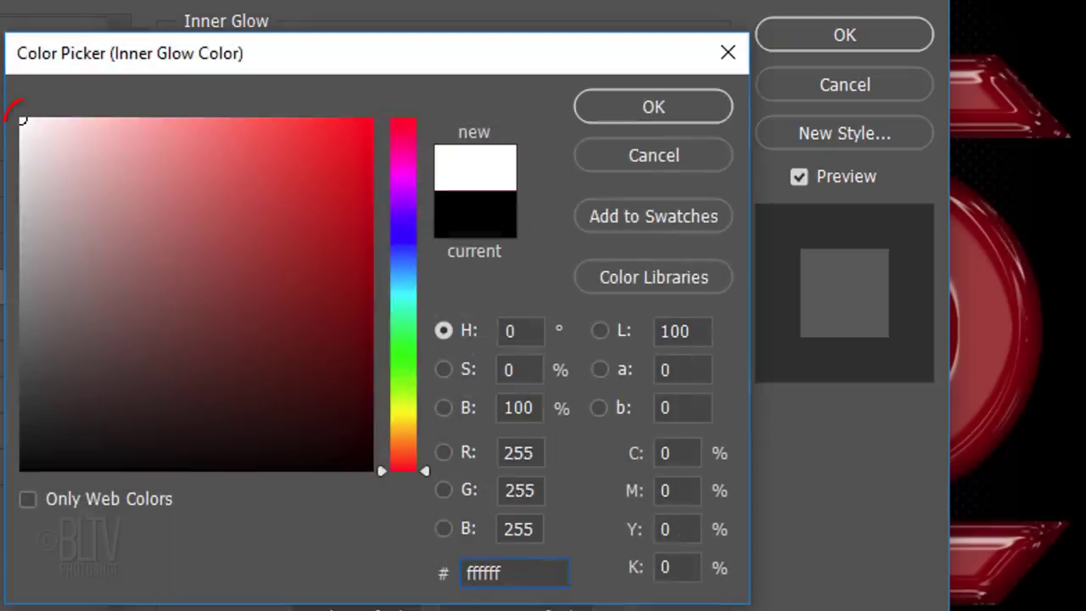
left_click(645, 108)
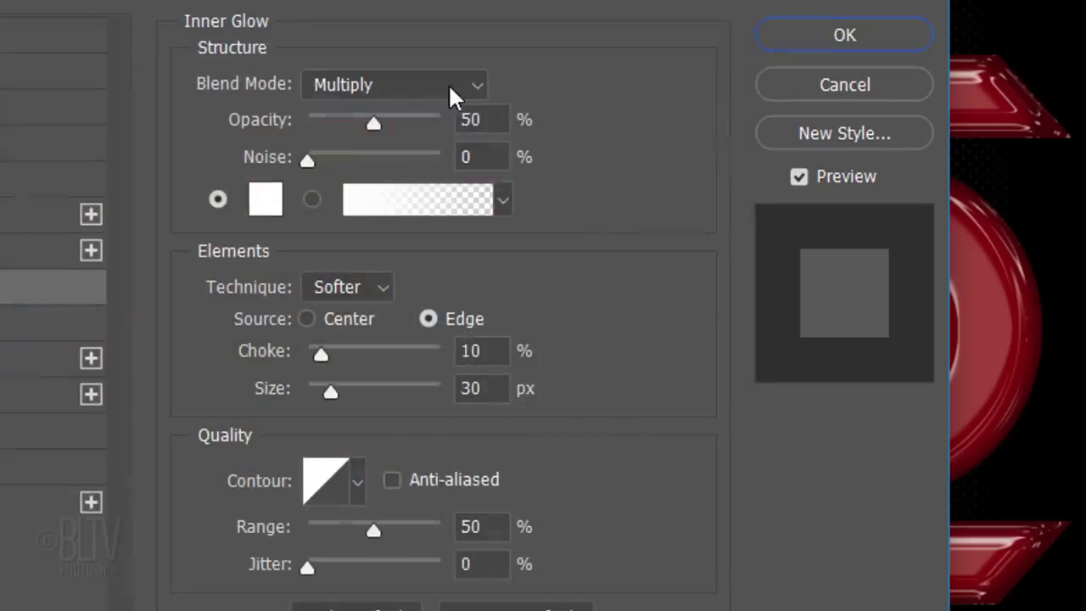
left_click(389, 87)
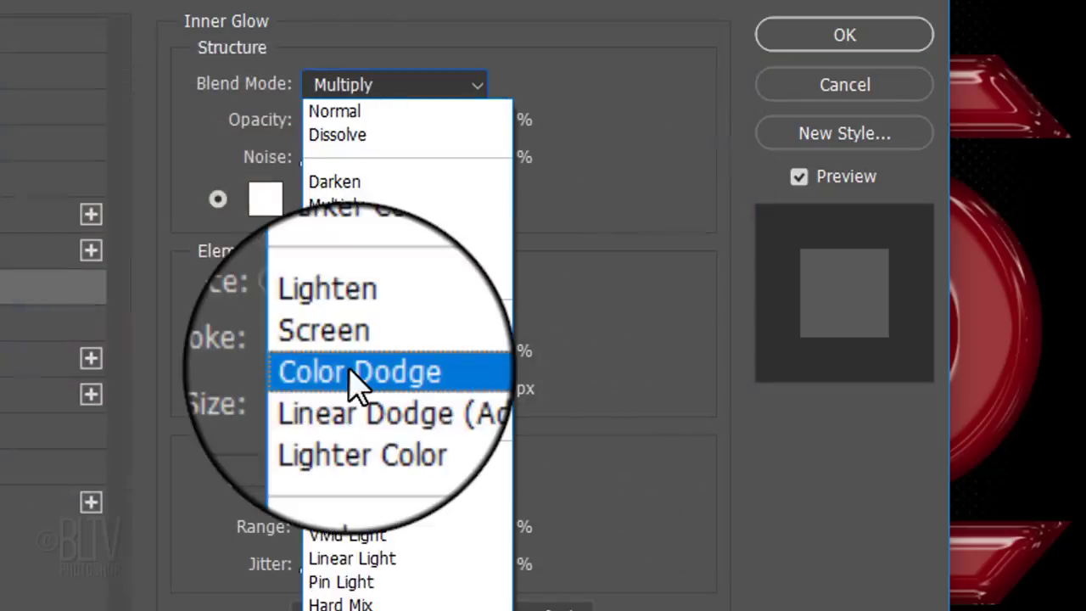
left_click(365, 350)
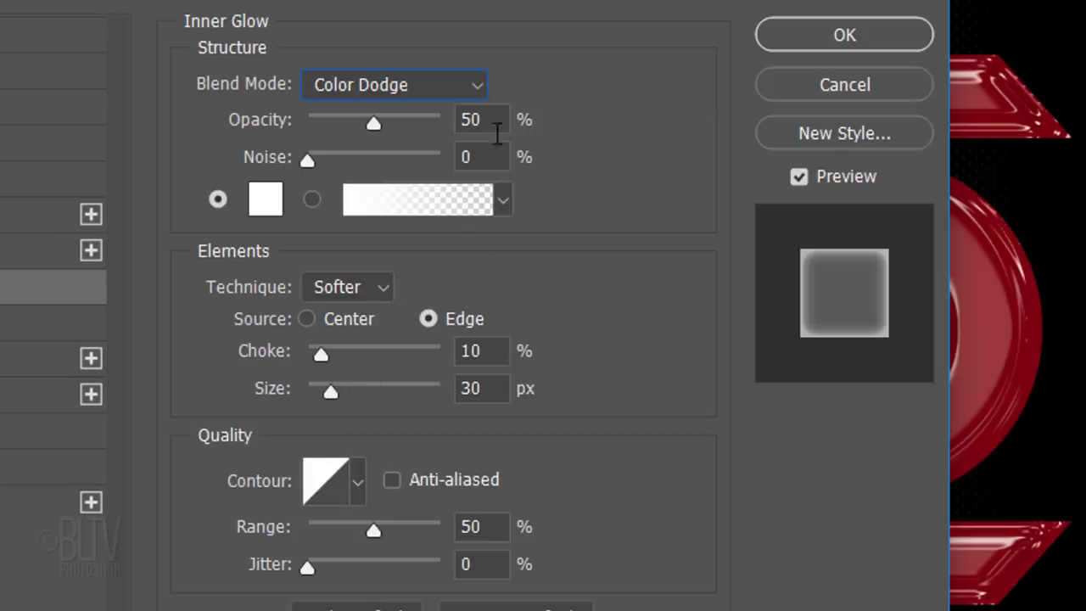
- Set the inner glow to 25% opacity, Center source, 15% choke and 25 px size
double_click(476, 120)
type("25")
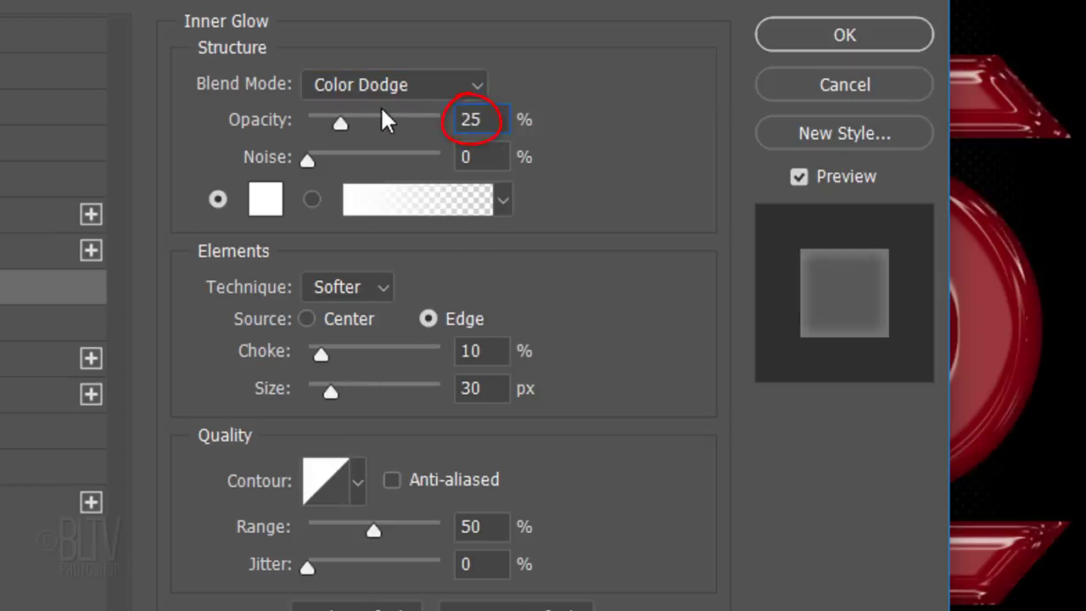
left_click(306, 320)
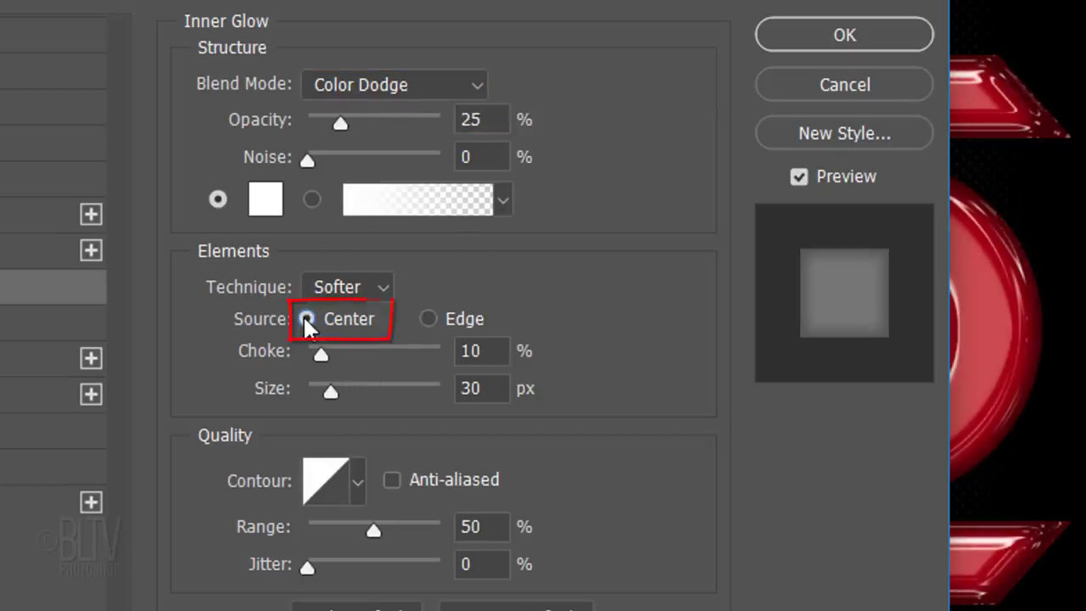
double_click(472, 350)
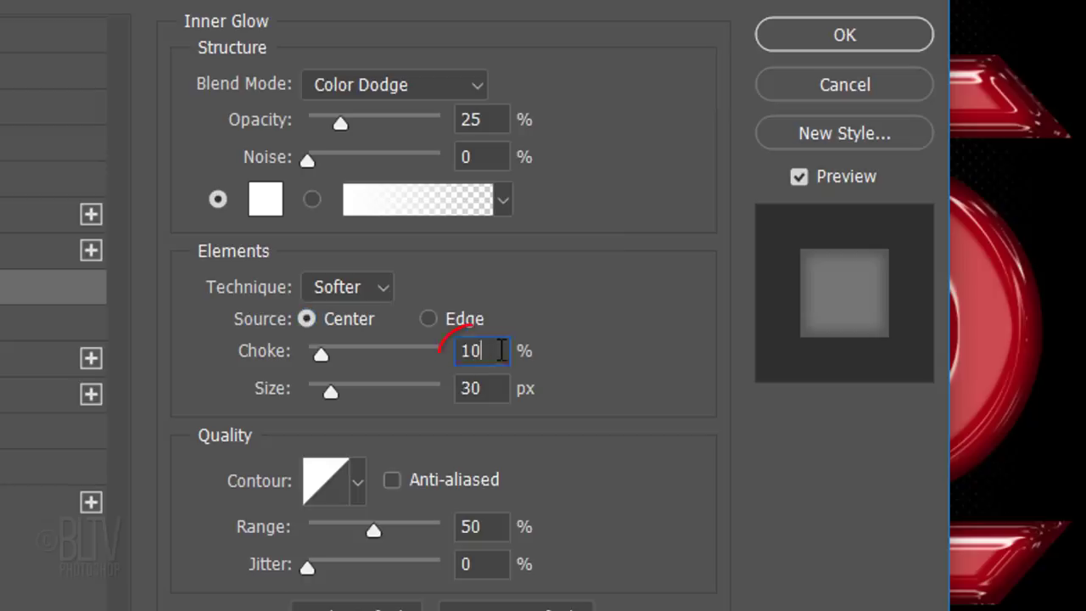
type("15")
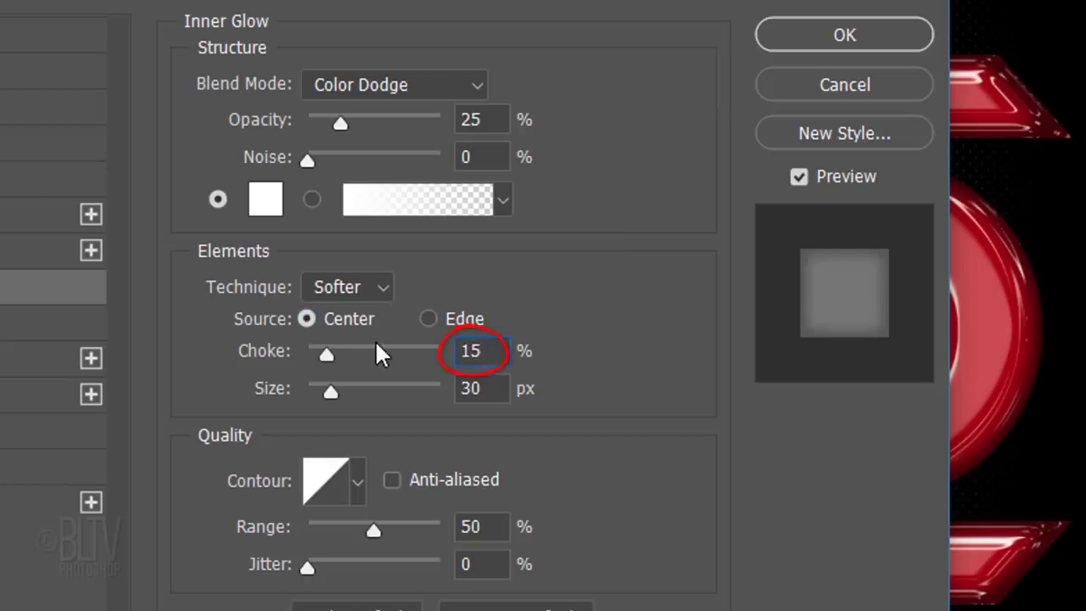
double_click(476, 388)
type("25")
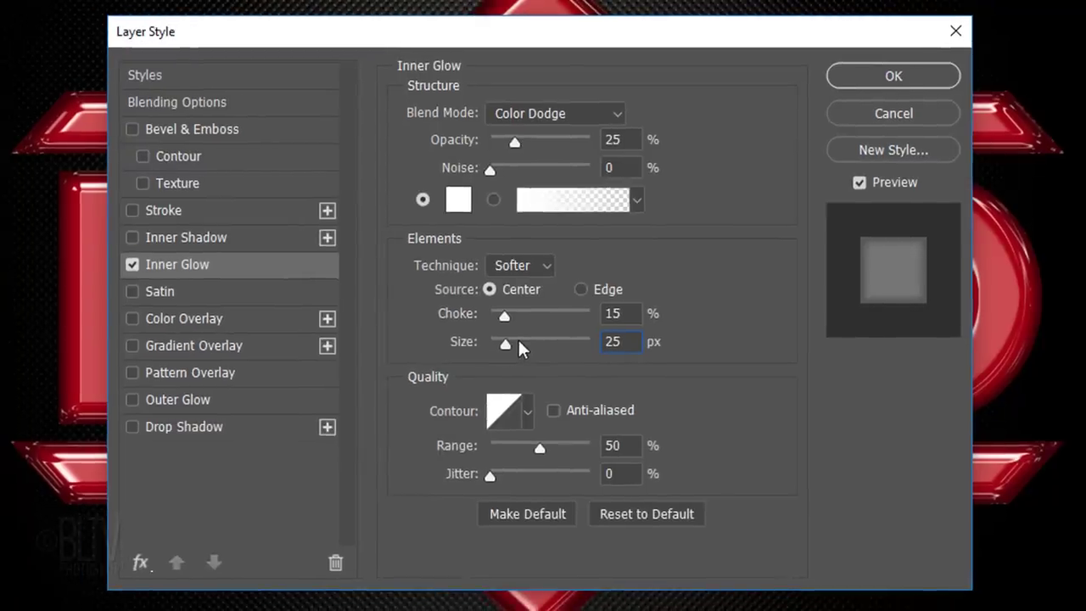
- Enable a black Linear Burn Drop Shadow: 10% opacity, 90°, 20 px distance, 15 px size
left_click(189, 425)
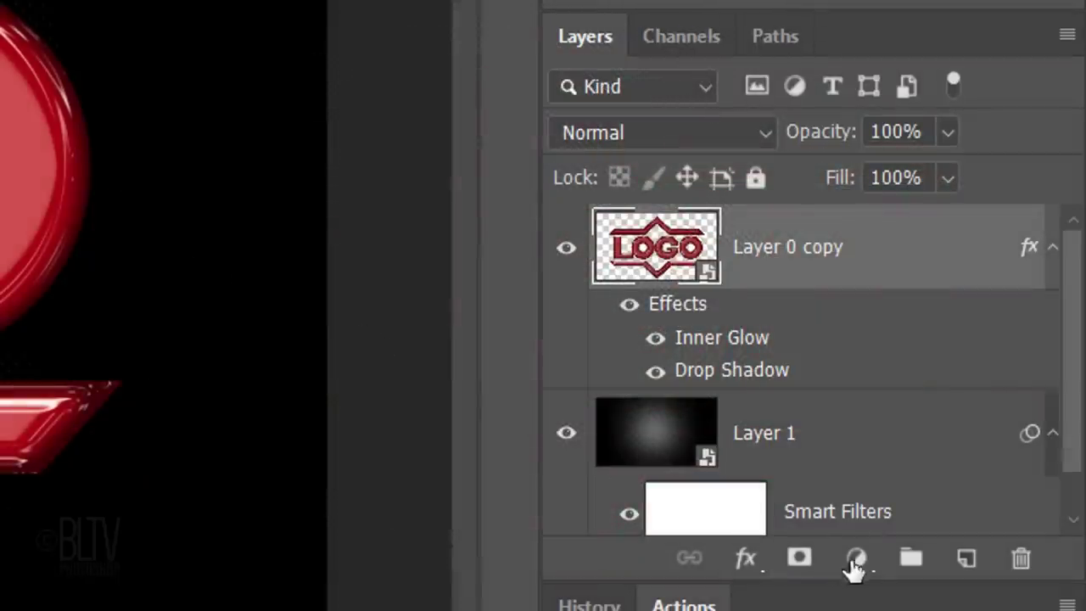
- Add a Hue/Saturation adjustment layer above the logo and shift its Hue to -102
left_click(857, 559)
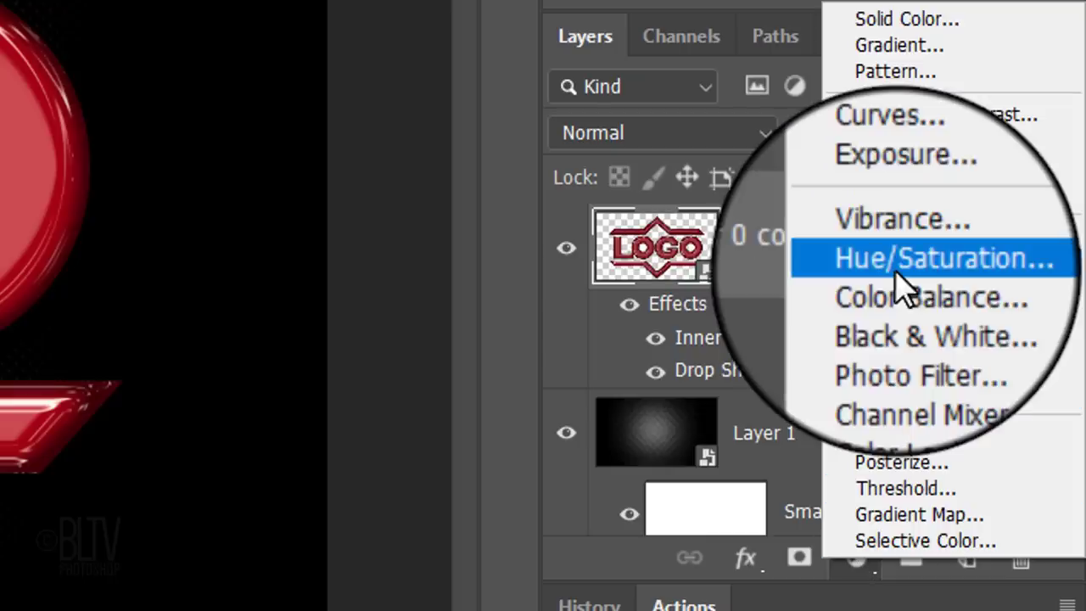
left_click(897, 278)
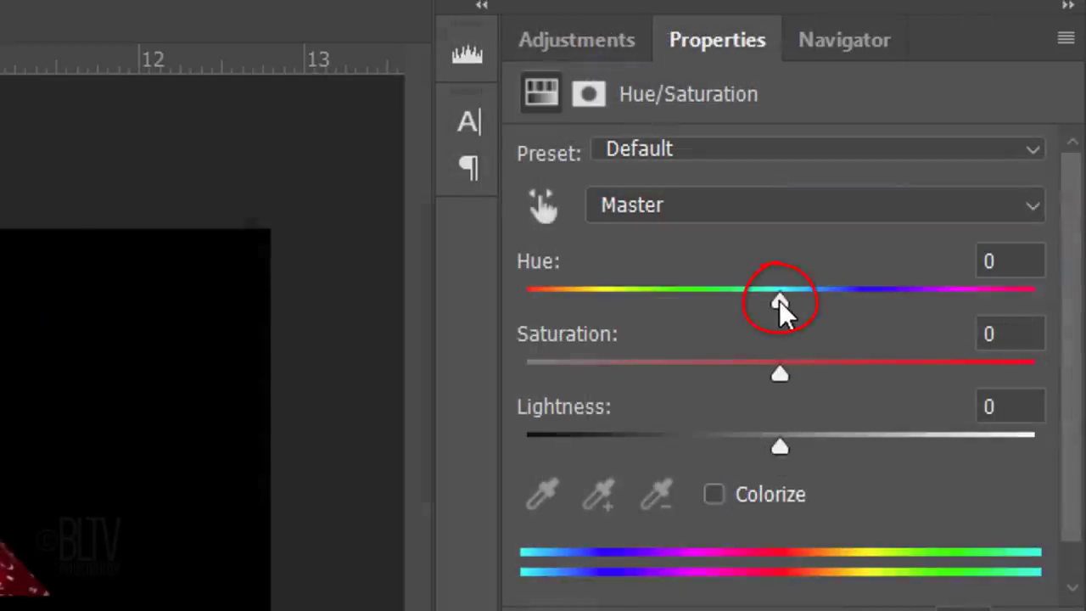
left_click_drag(779, 301, 612, 308)
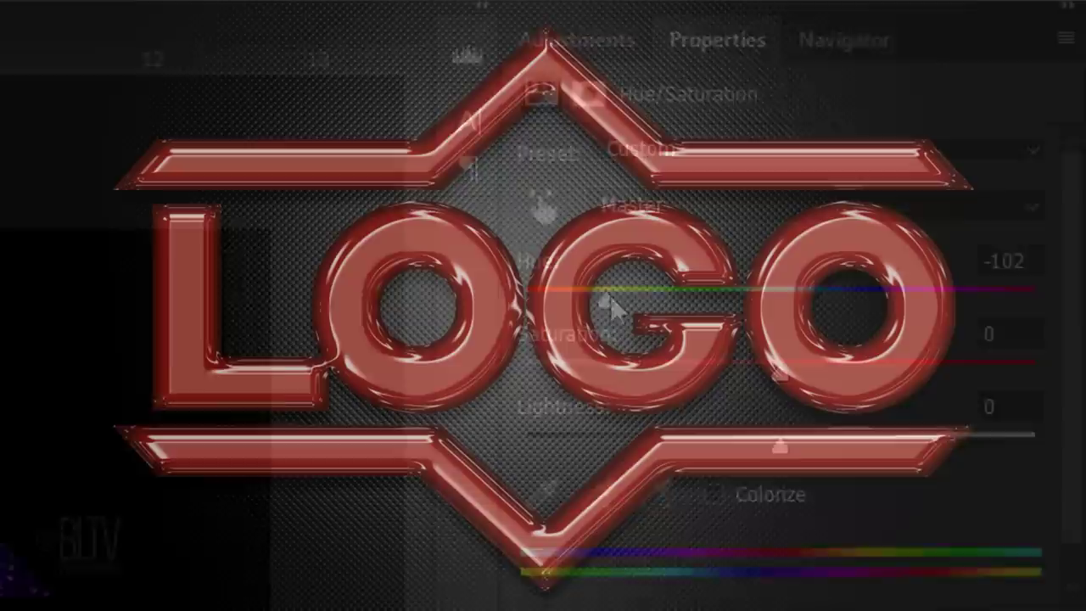